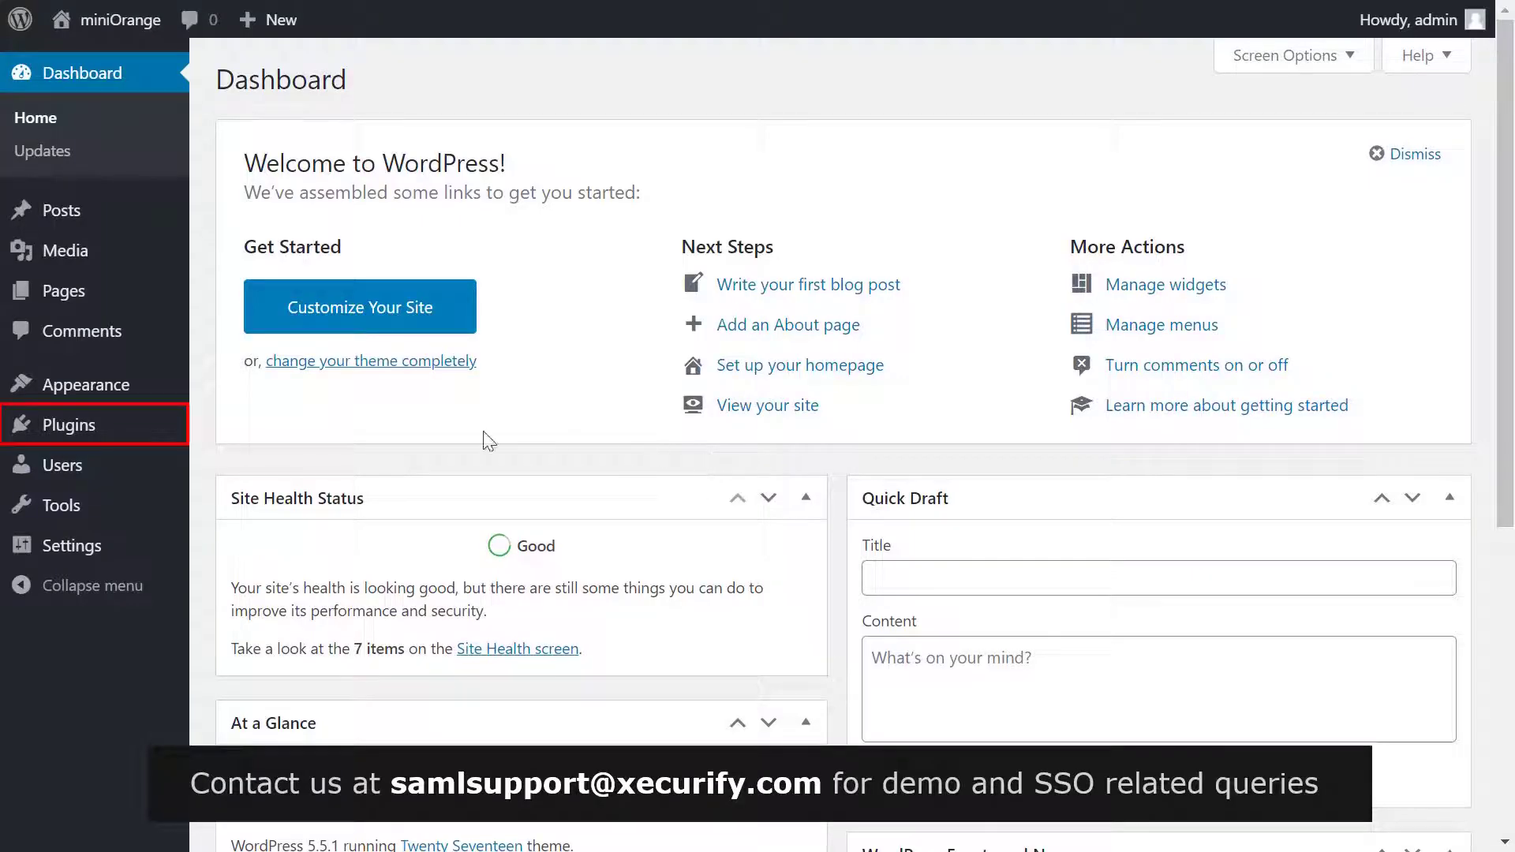
Step: Search the plugin directory for 'SAML', then install and activate SAML Single Sign On – SSO Login
left_click(124, 432)
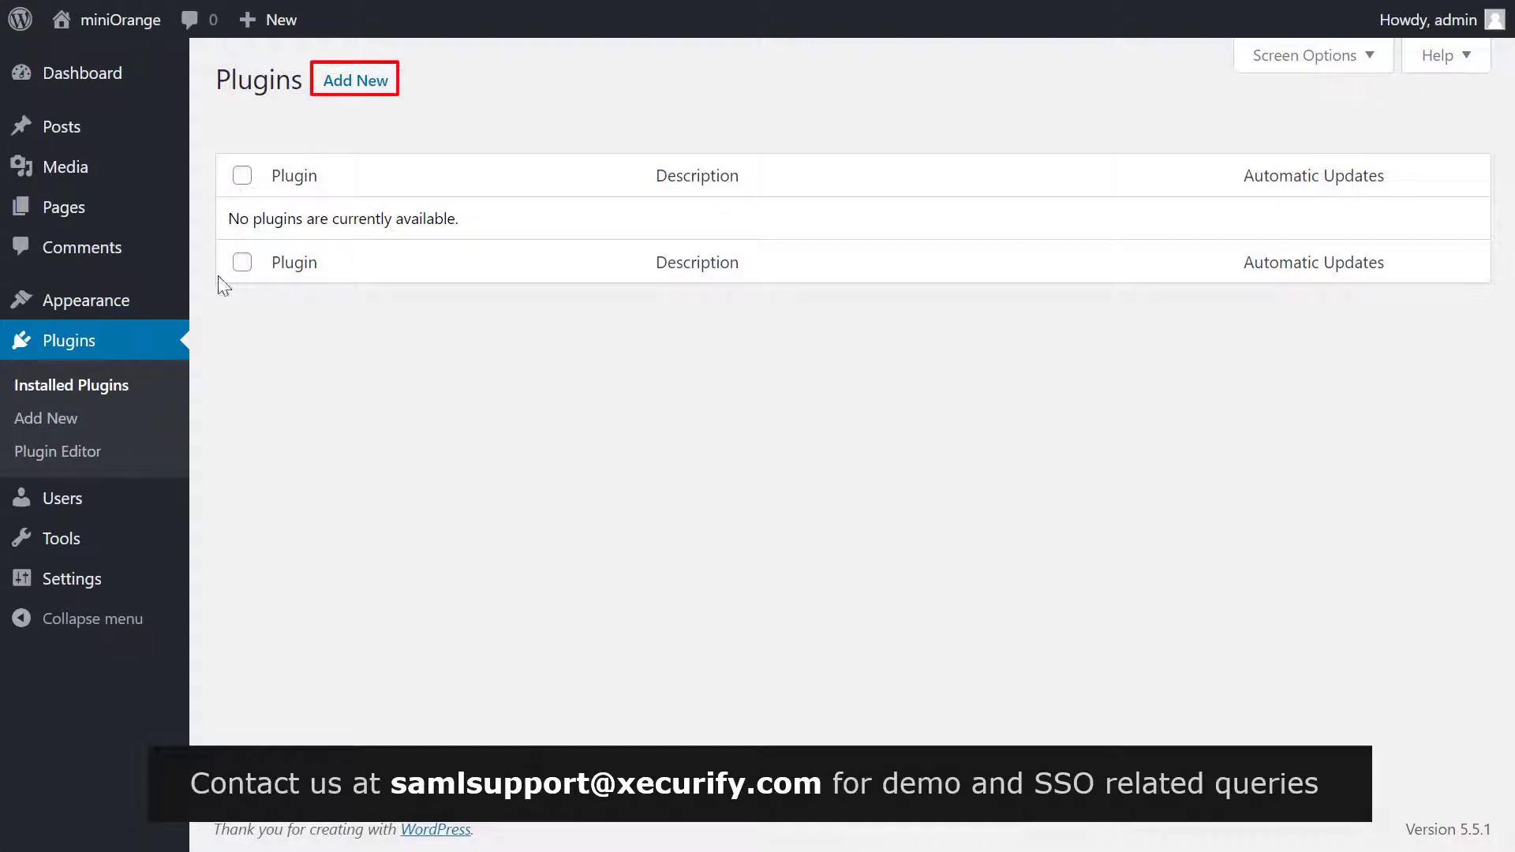
left_click(361, 82)
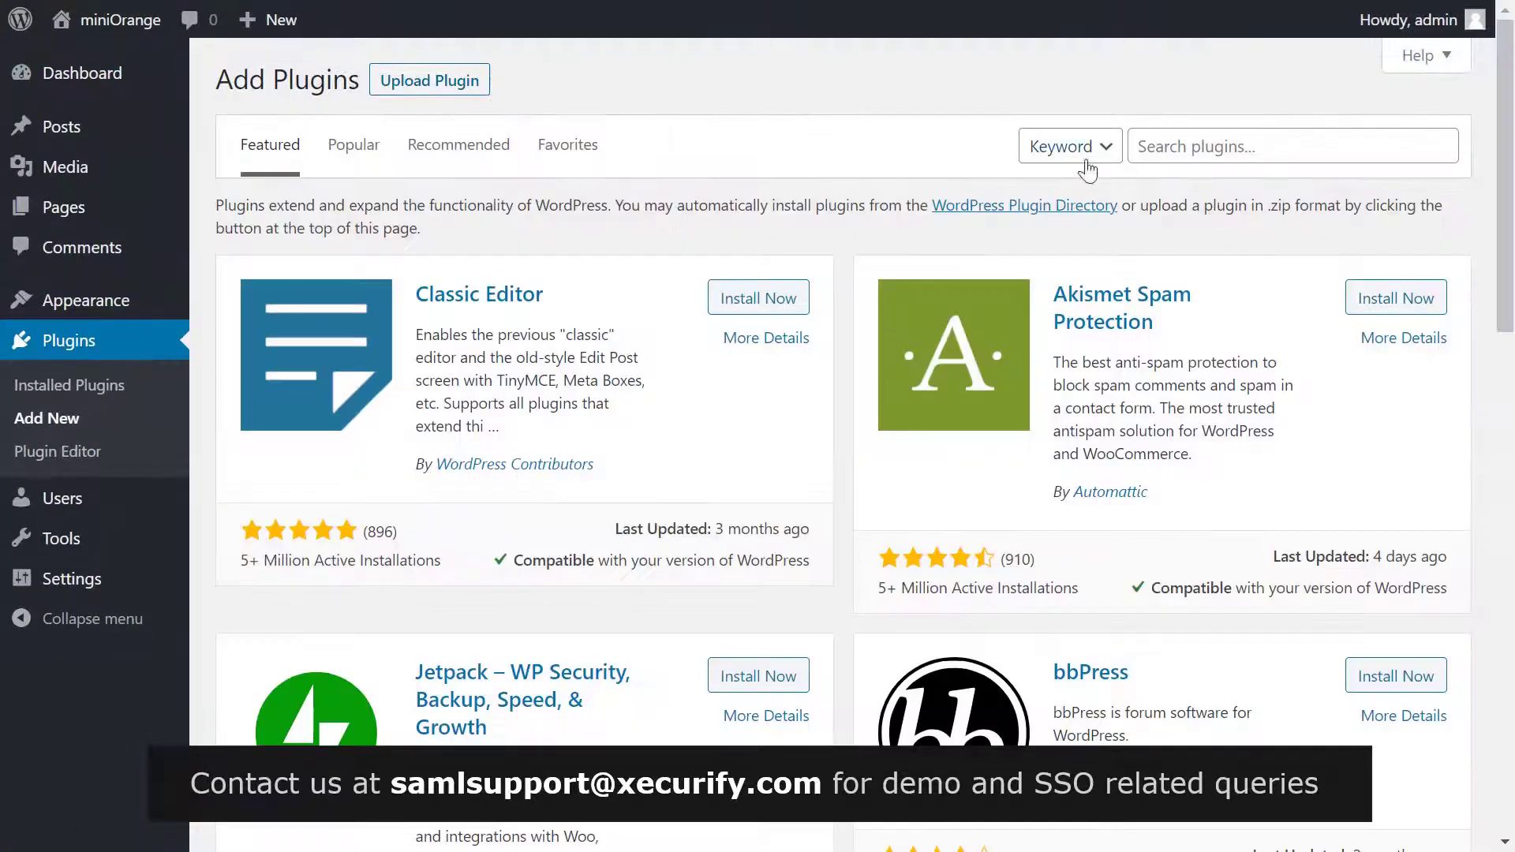
left_click(1155, 144)
type("SAML")
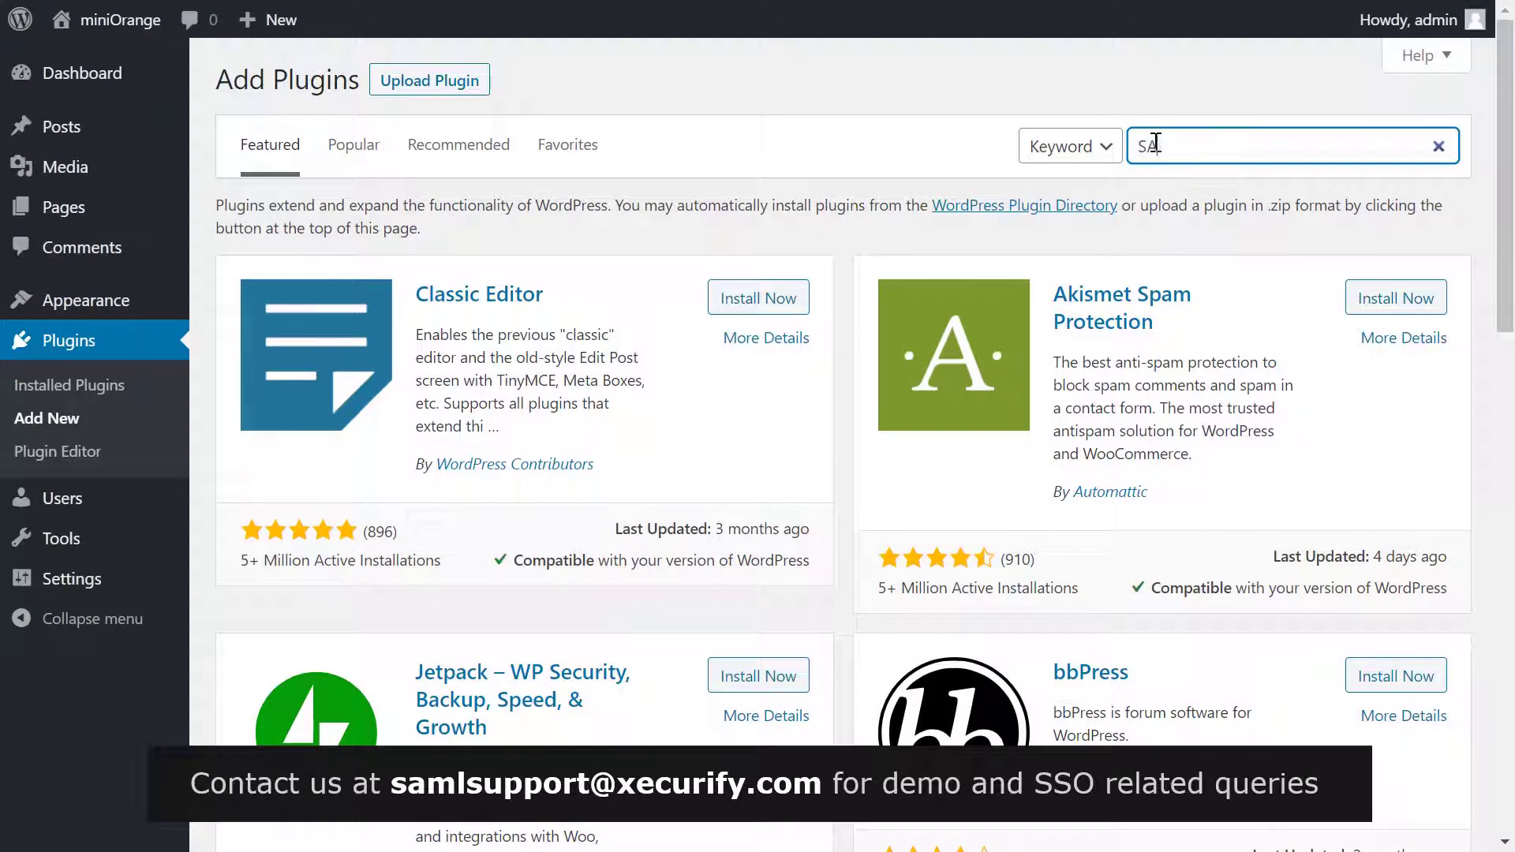
left_click(773, 282)
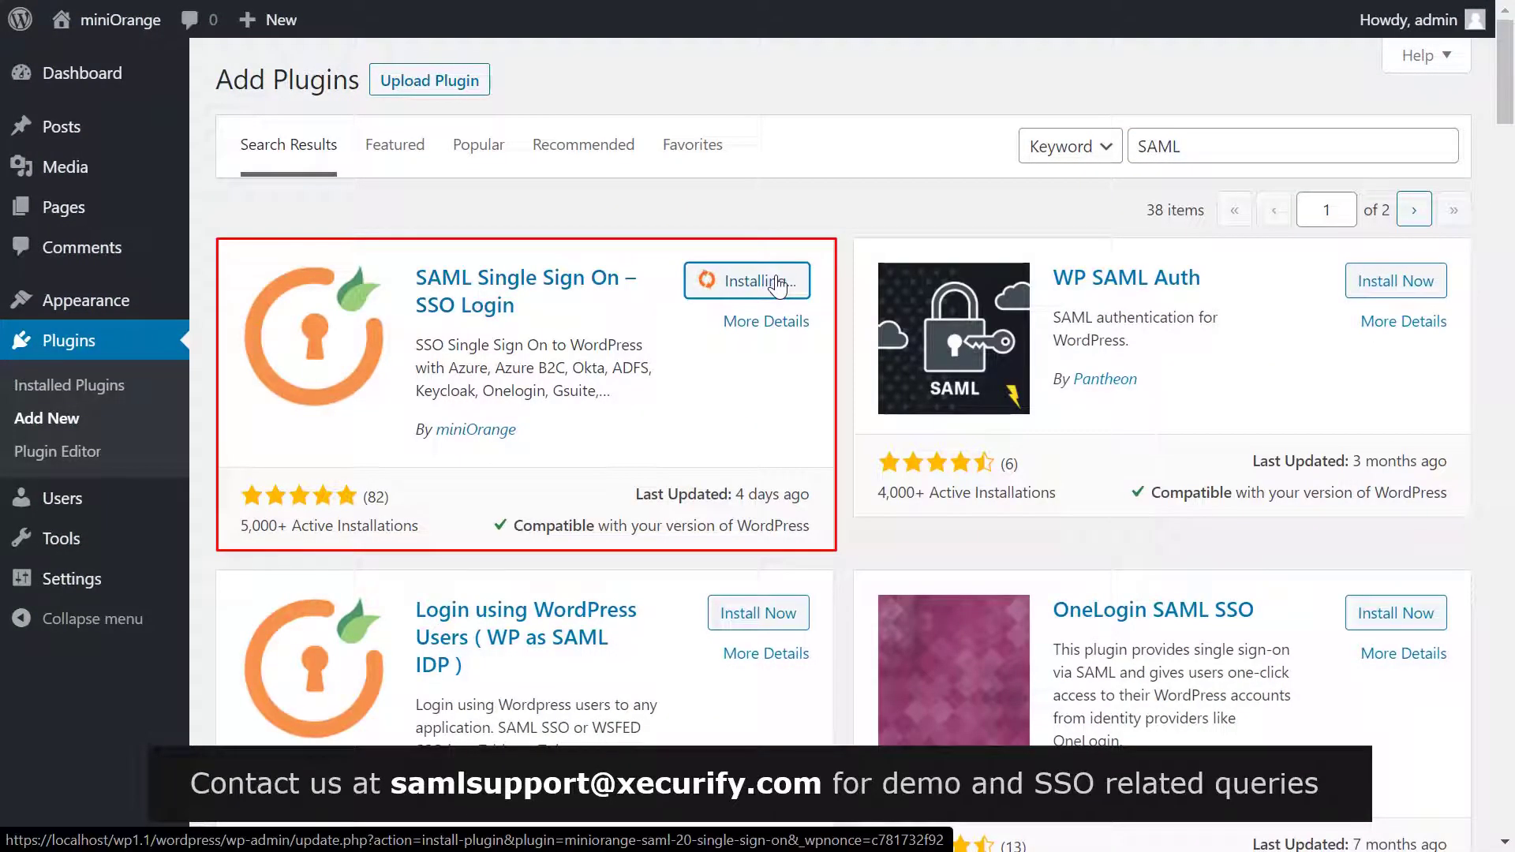
left_click(774, 281)
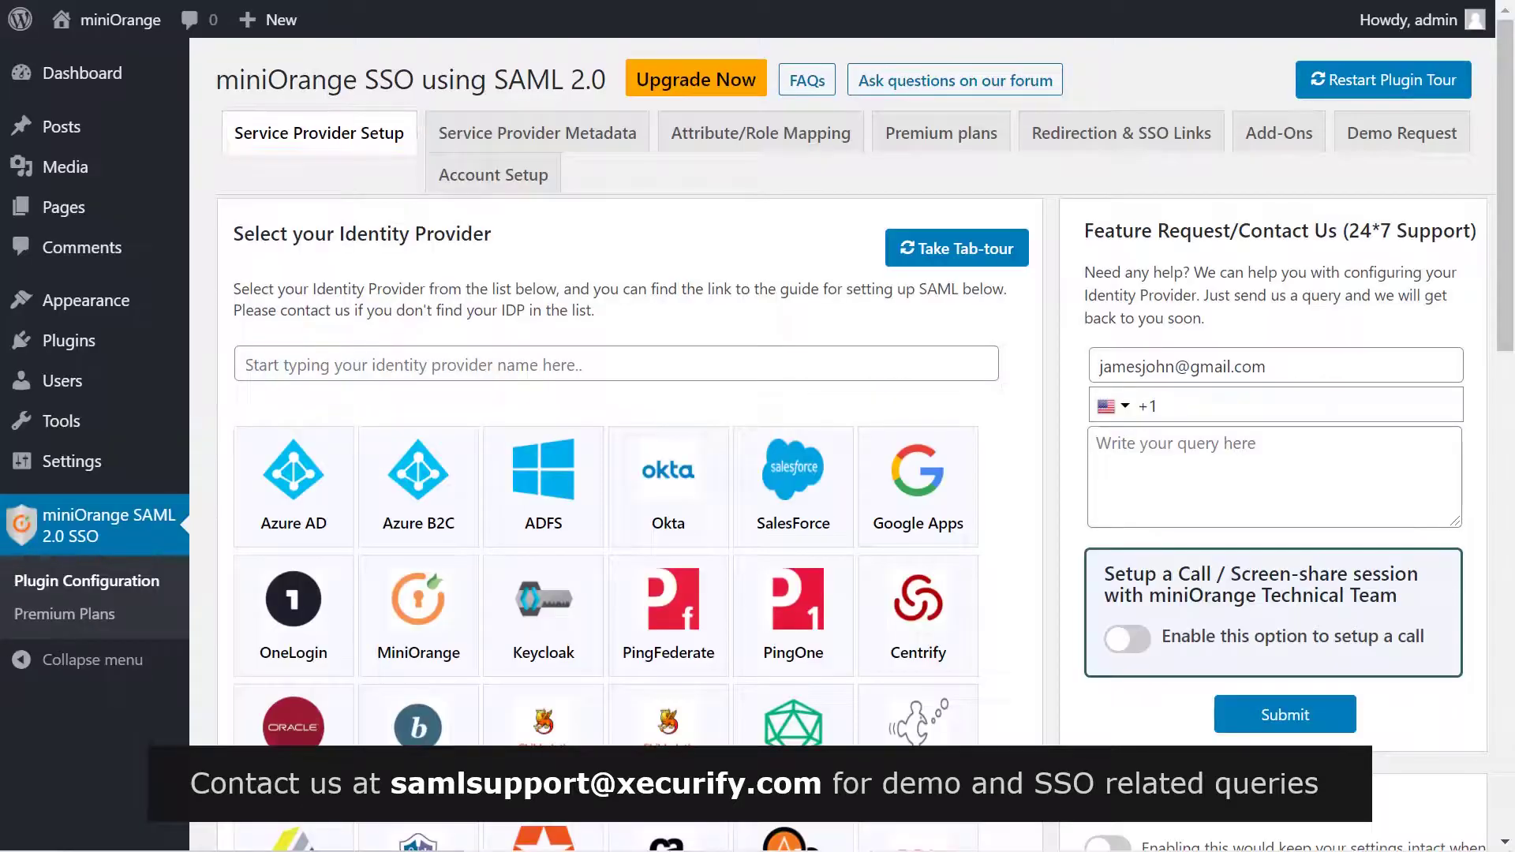
Step: Pick the Okta tile in the identity provider grid and open its setup guide
scroll(1034, 432, "down", 3)
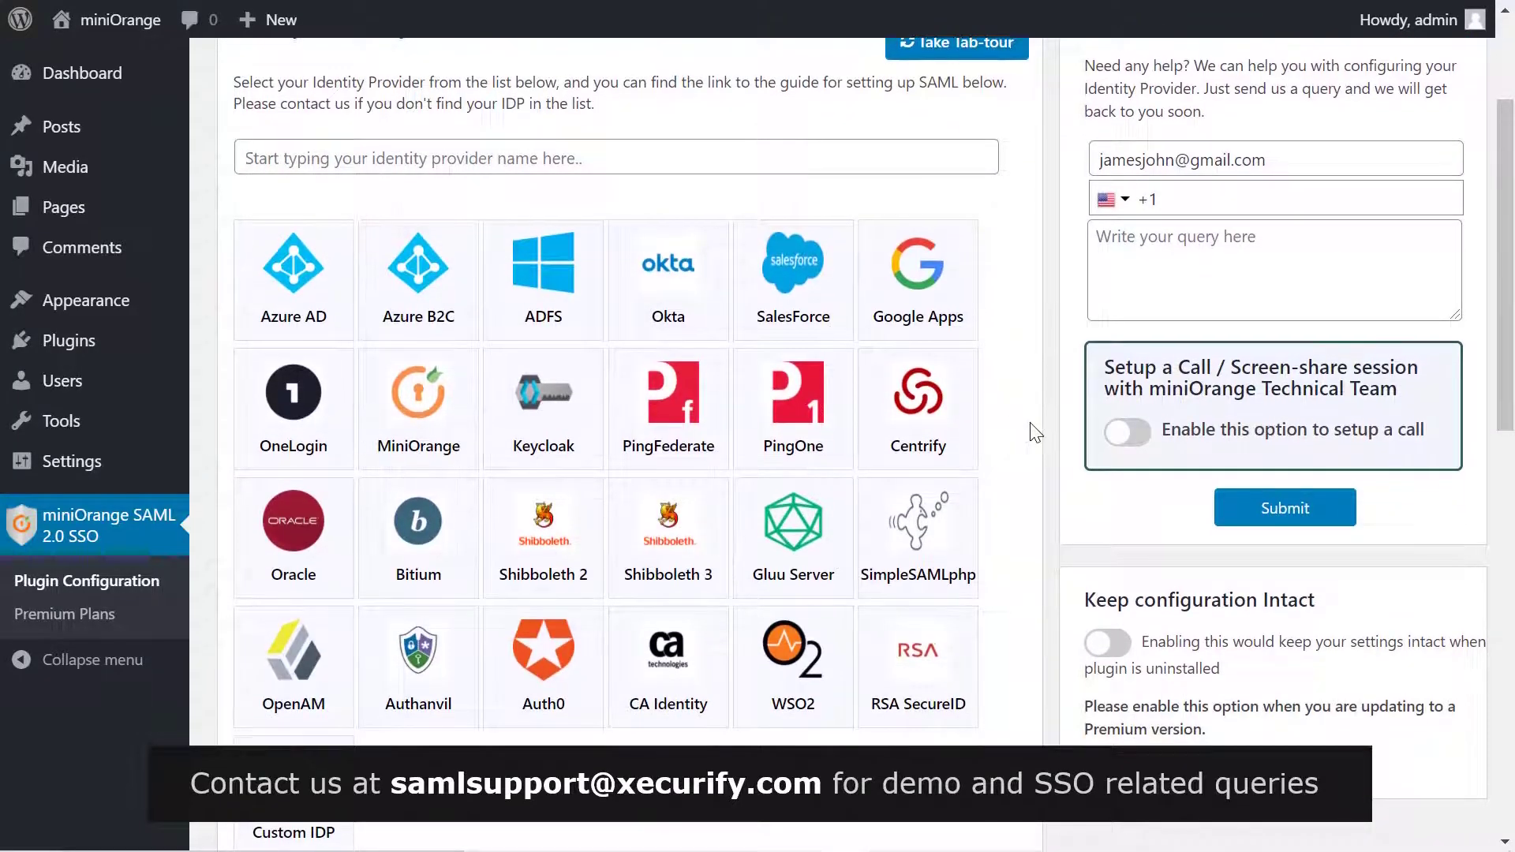
scroll(1034, 433, "down", 1)
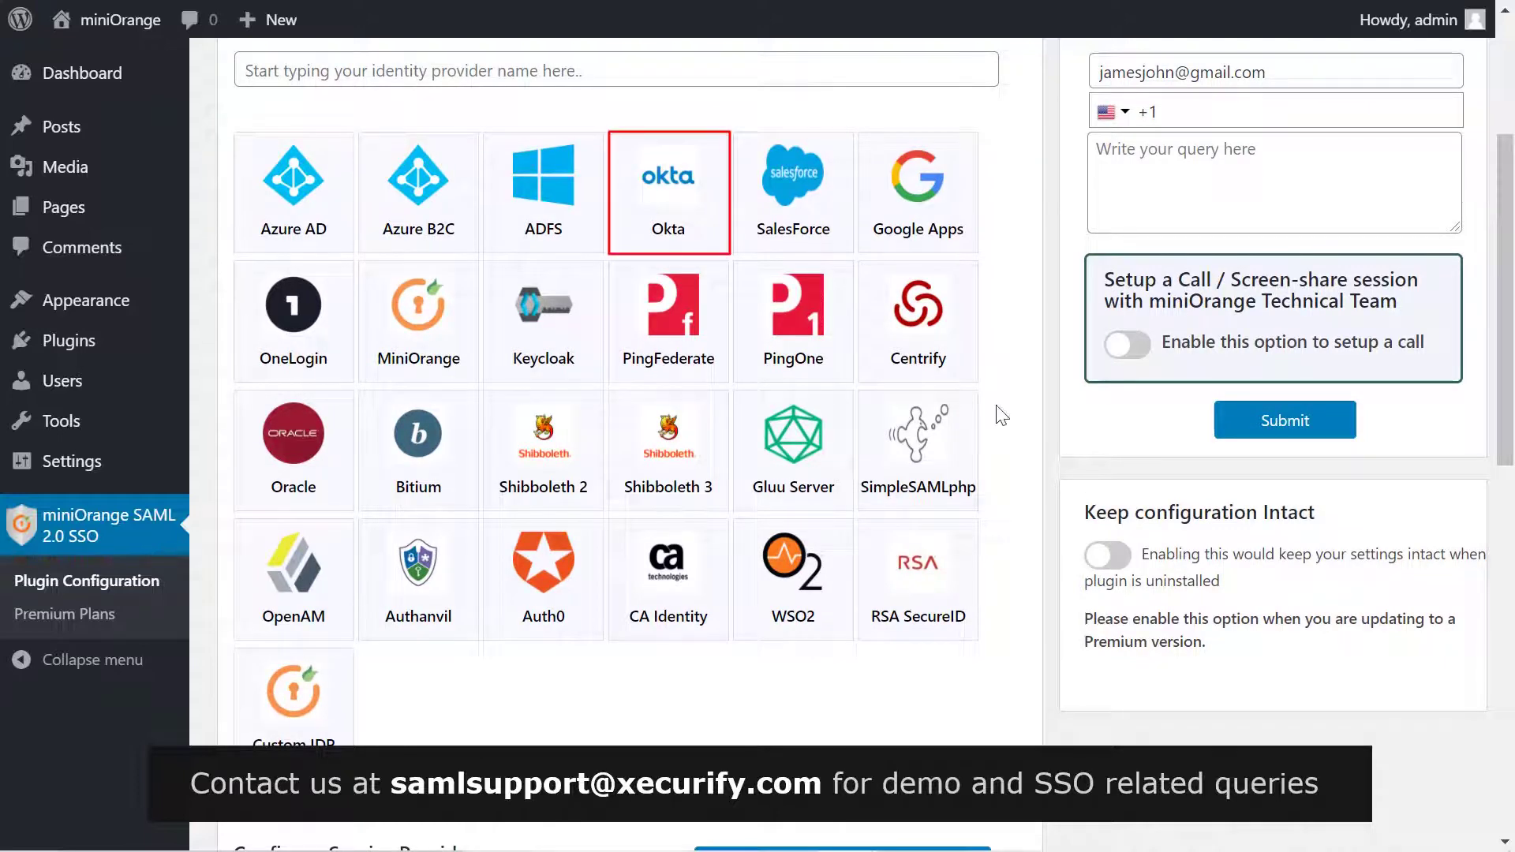
left_click(676, 198)
scroll(677, 212, "down", 3)
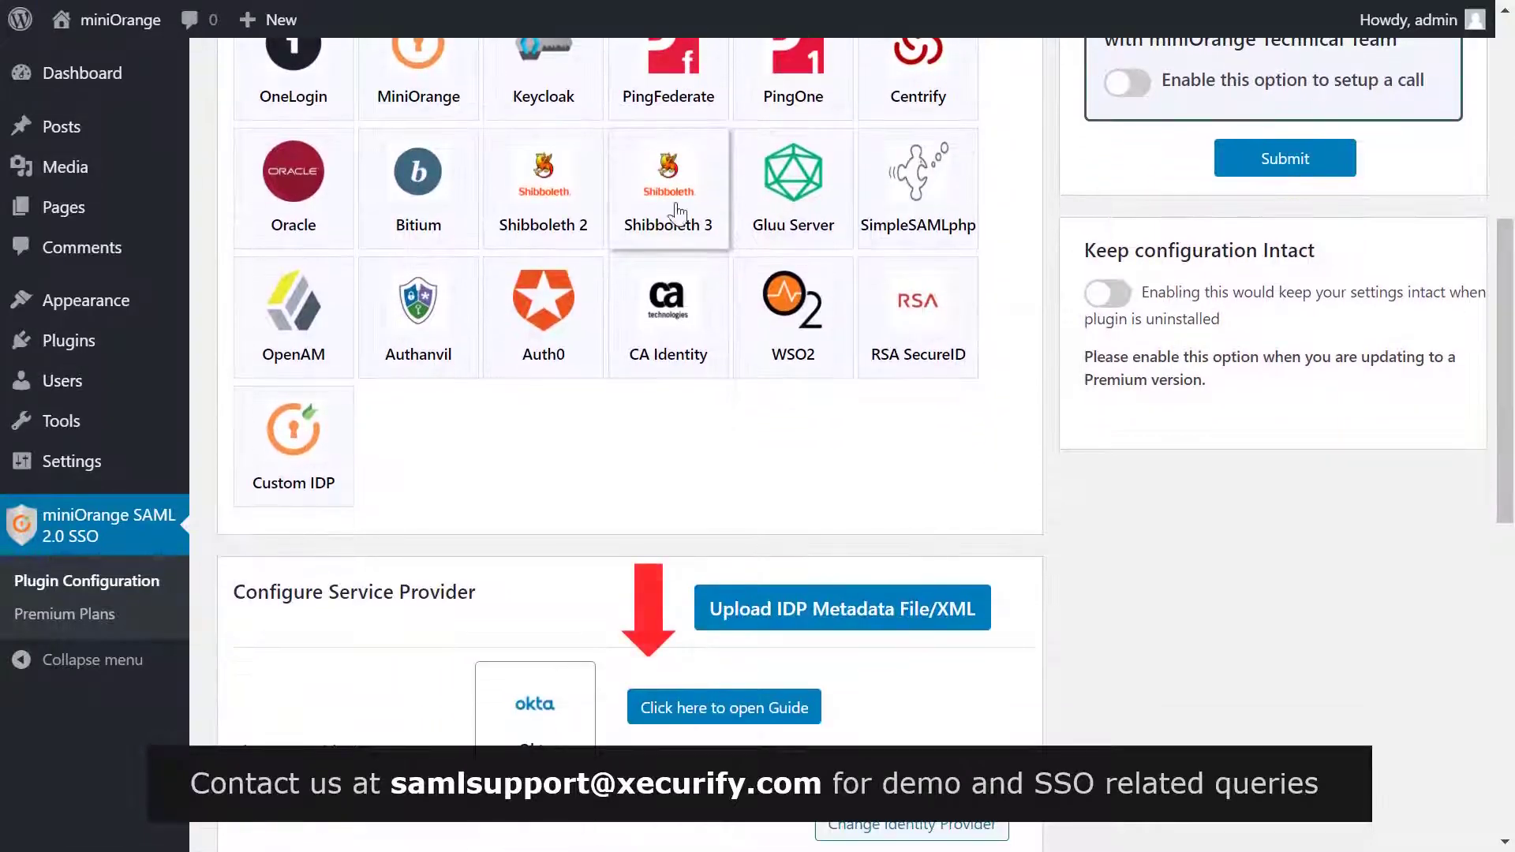
left_click(681, 708)
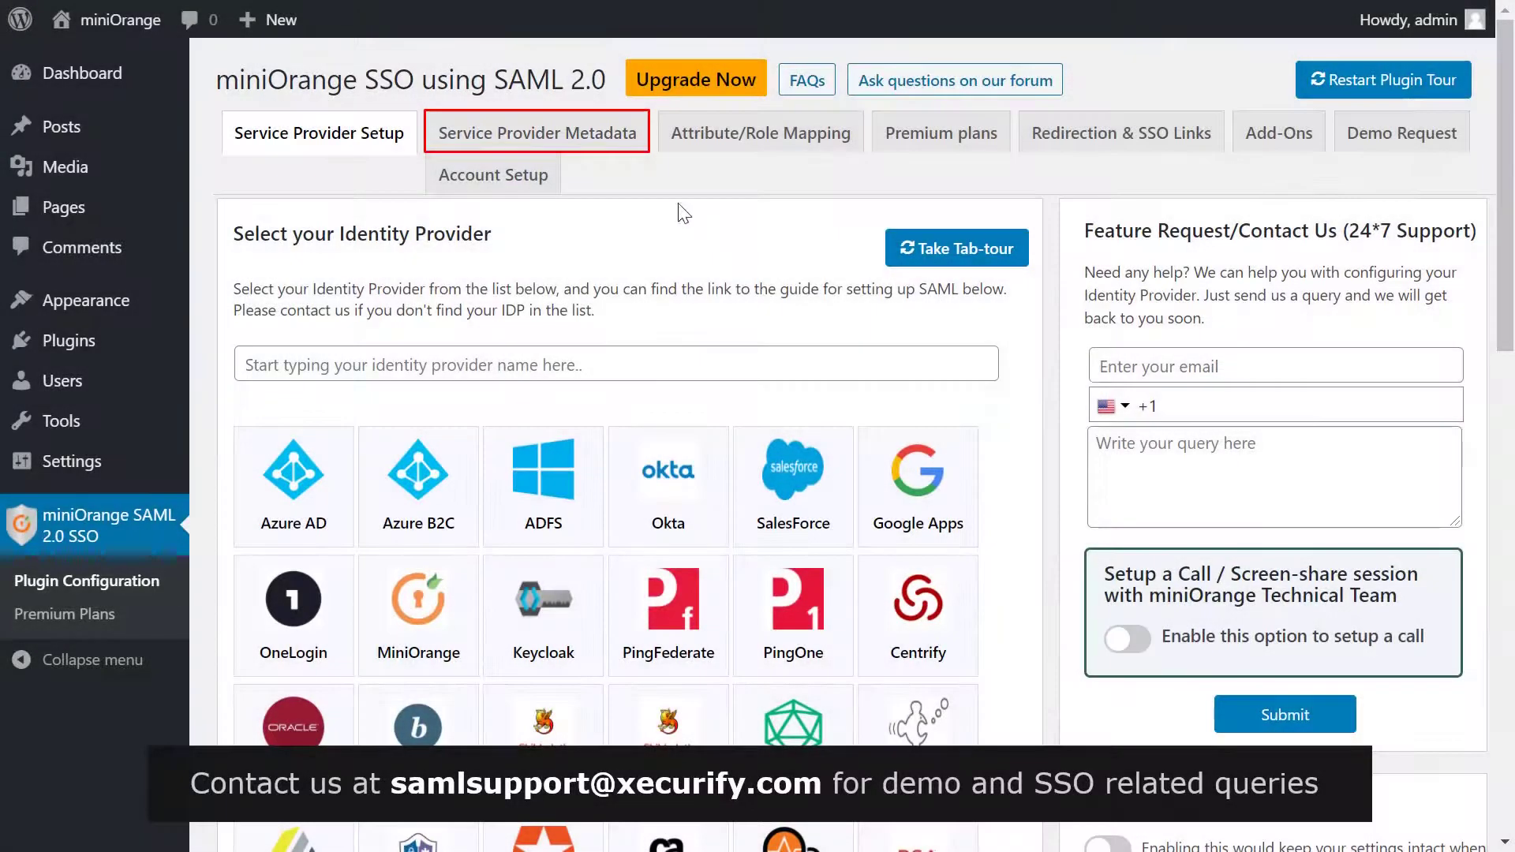
left_click(598, 142)
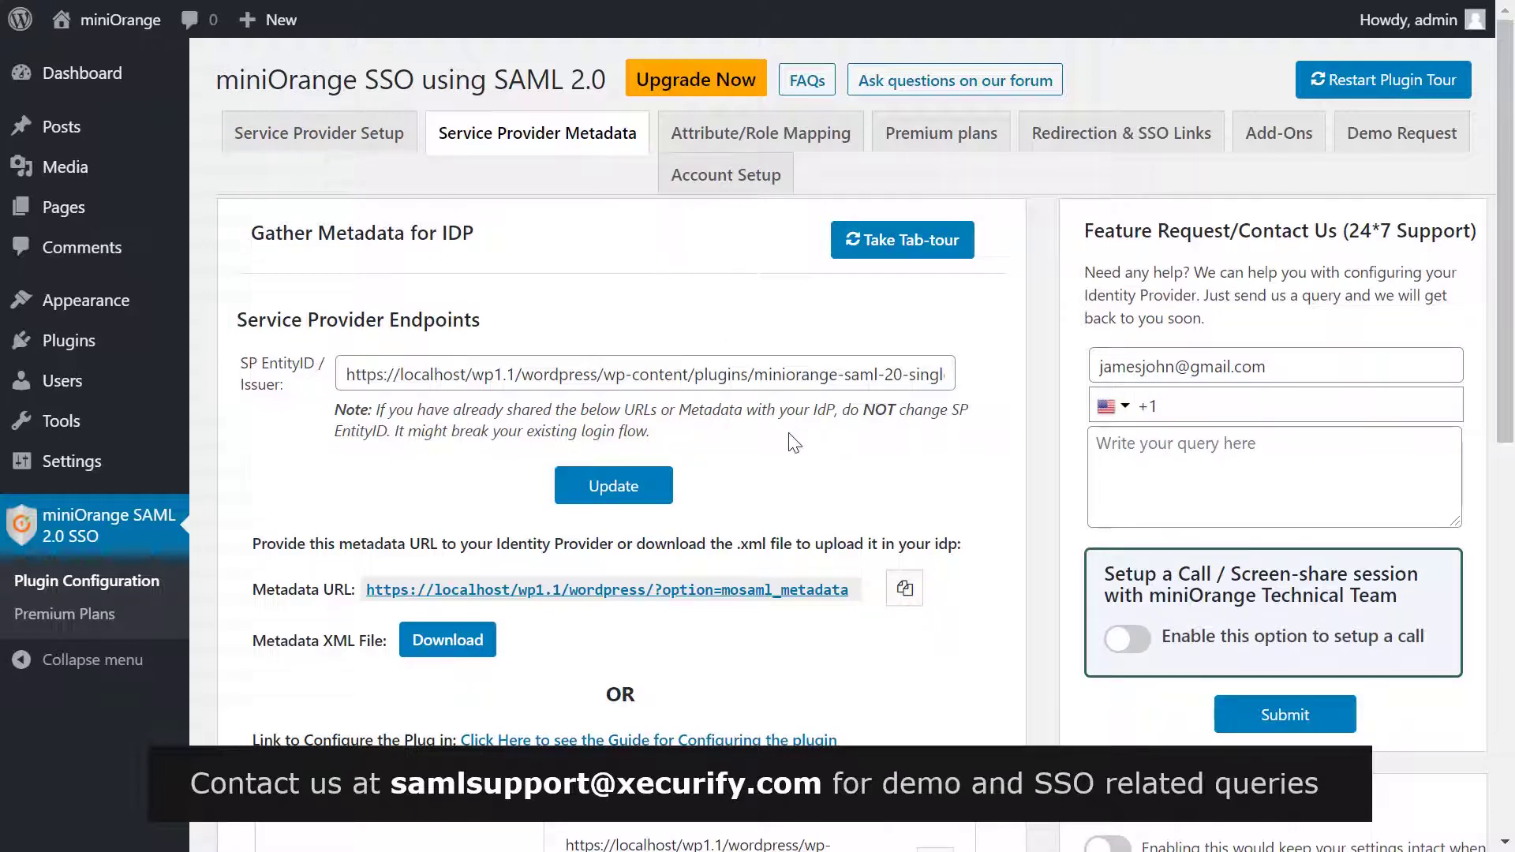
scroll(794, 443, "down", 1)
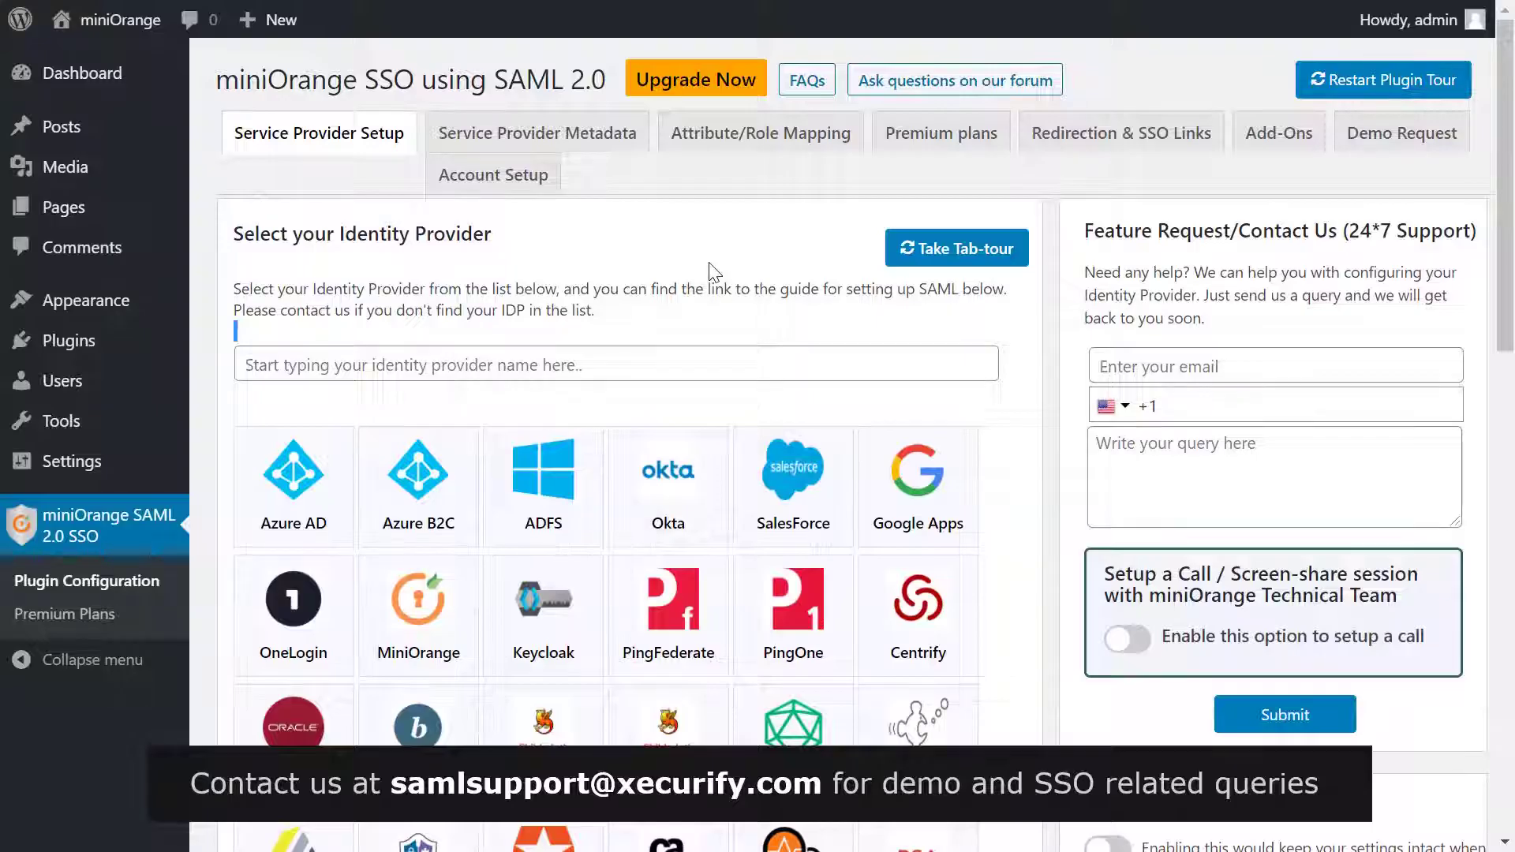
Step: Go back to the Service Provider Setup tab and scroll to the Configure Service Provider form
left_click(375, 128)
scroll(450, 348, "down", 7)
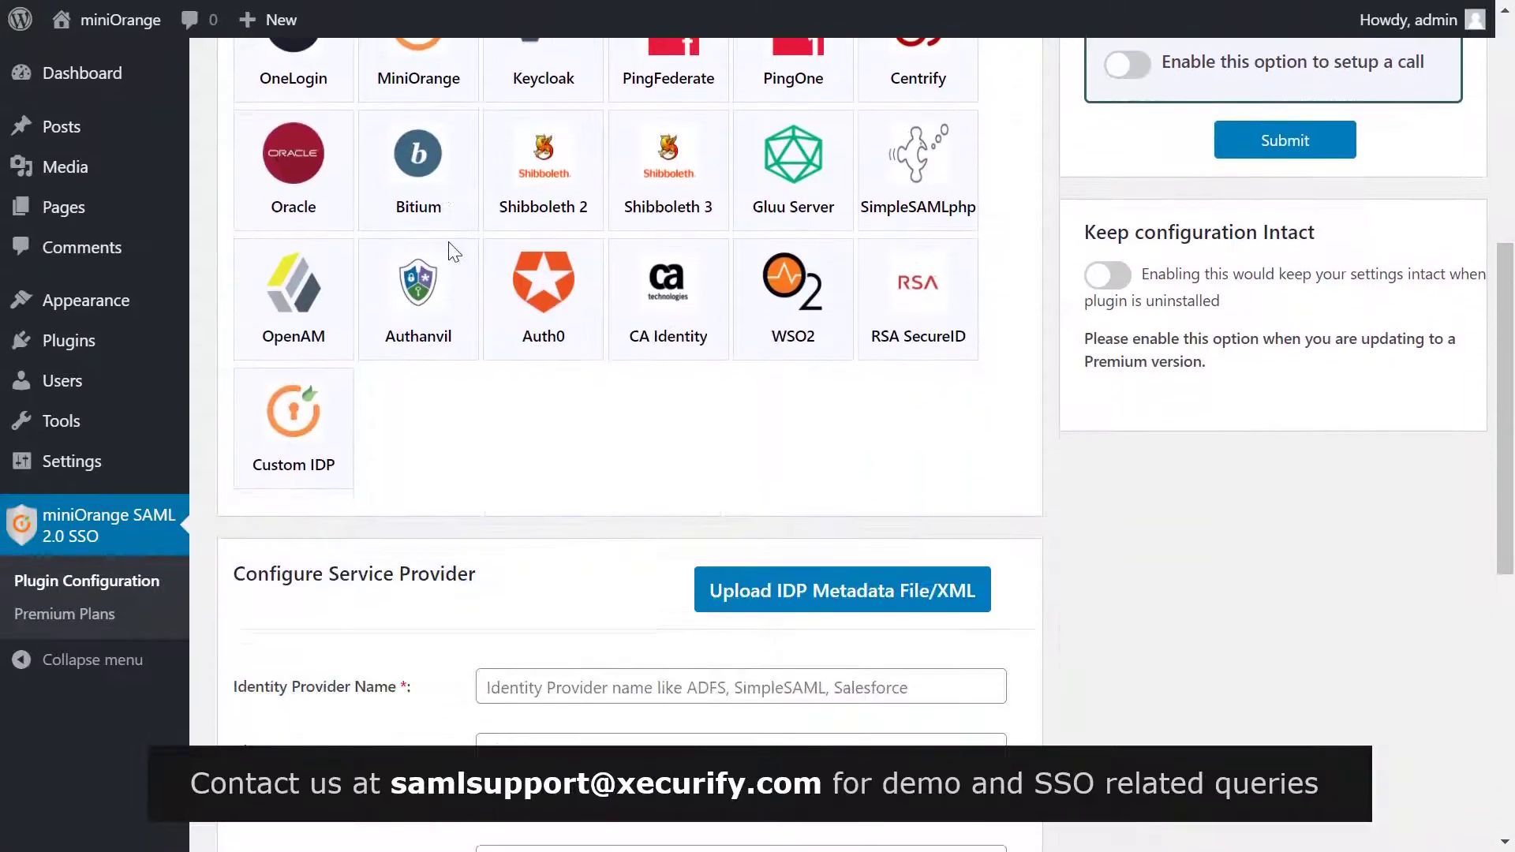
scroll(453, 252, "down", 3)
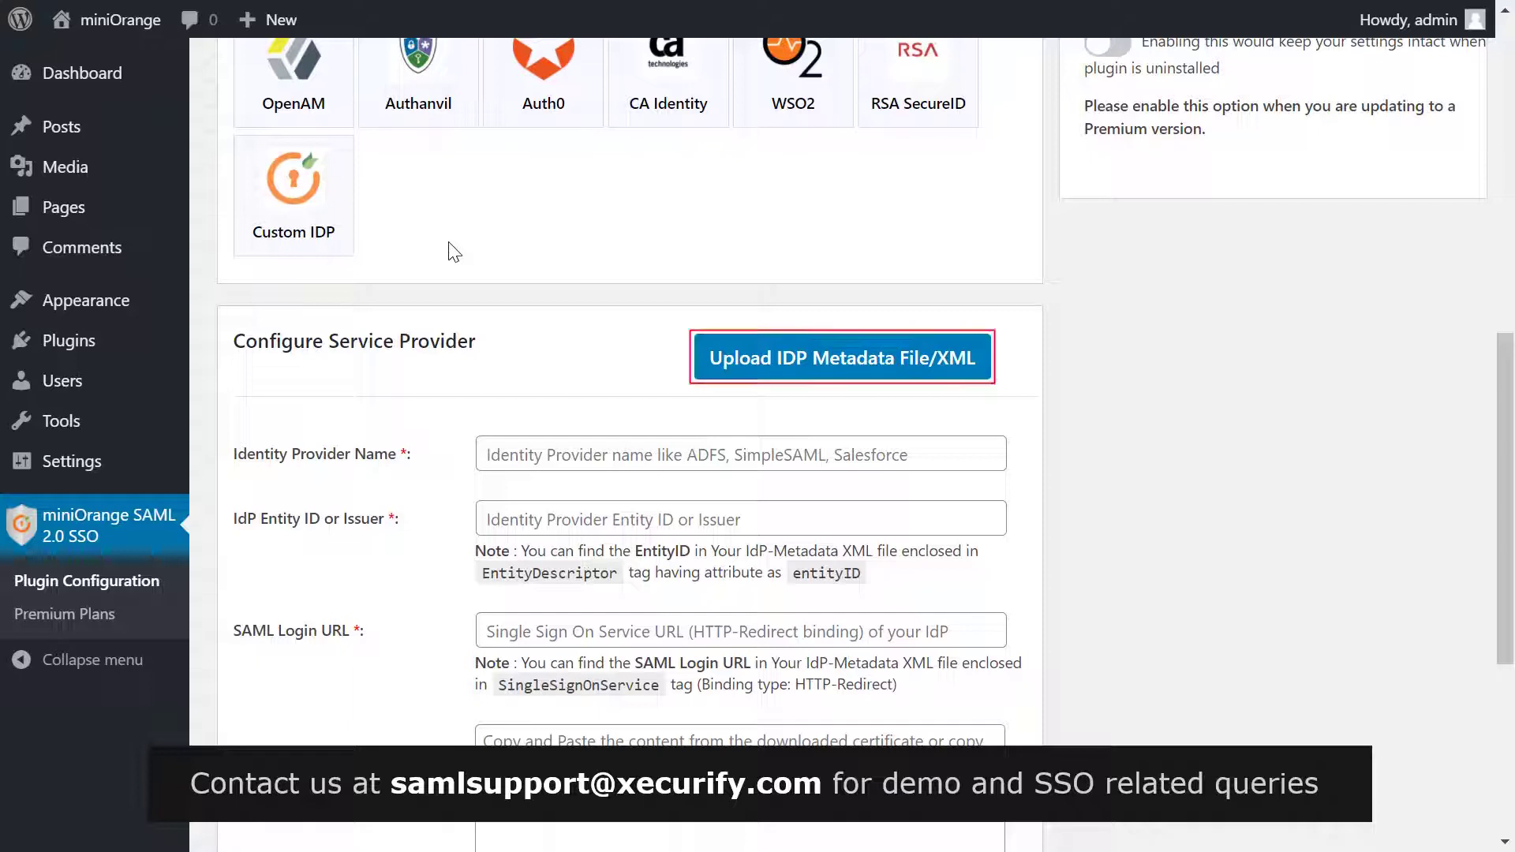
Step: Open the Upload IDP Metadata File/XML panel in the plugin
left_click(762, 384)
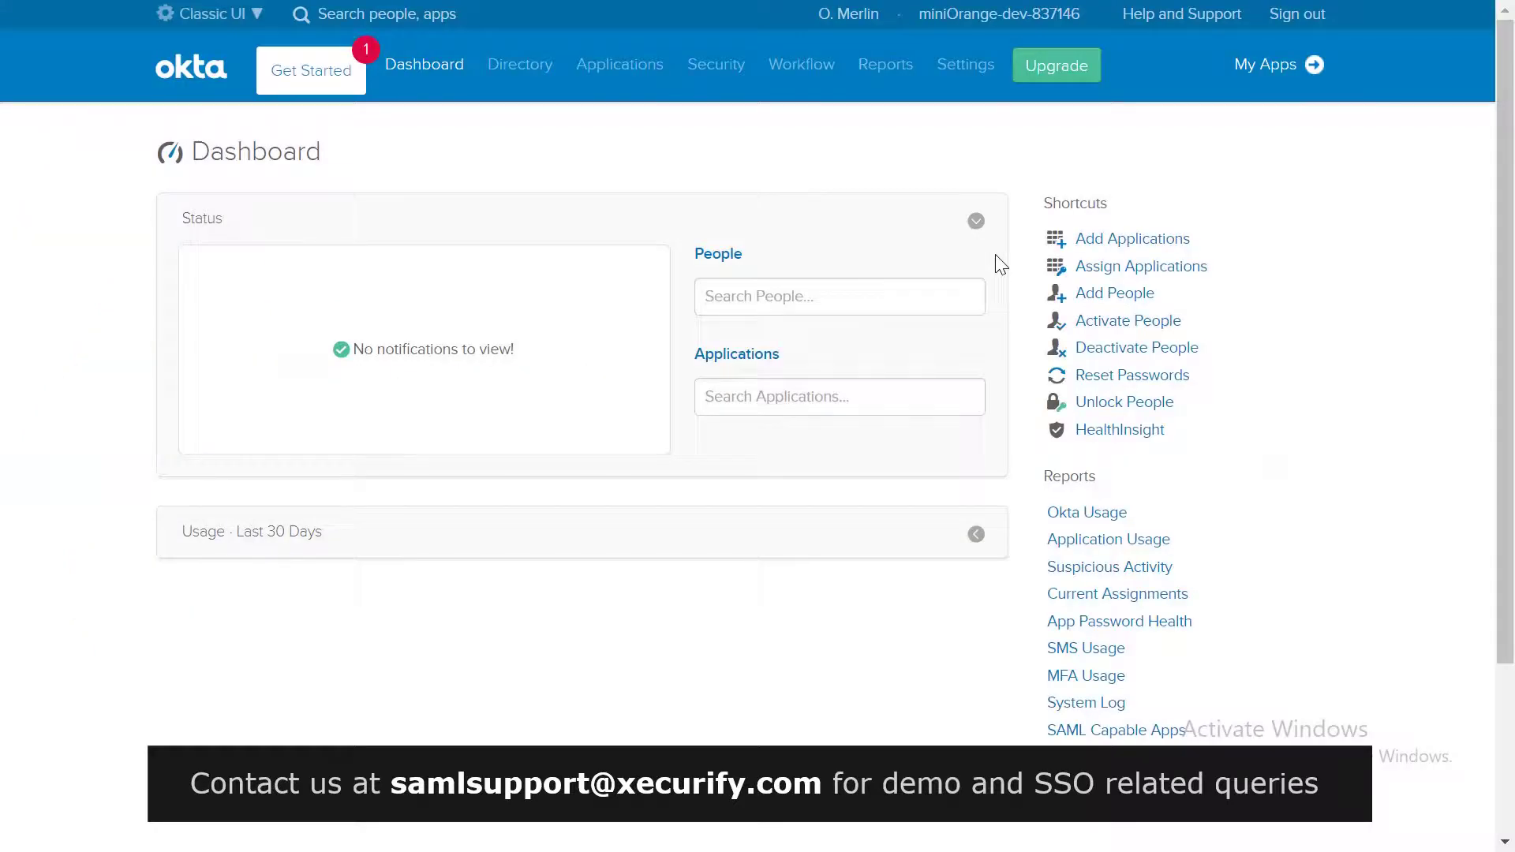
Step: Create a new Web SAML 2.0 app integration in Okta named 'Okta app'
left_click(1087, 243)
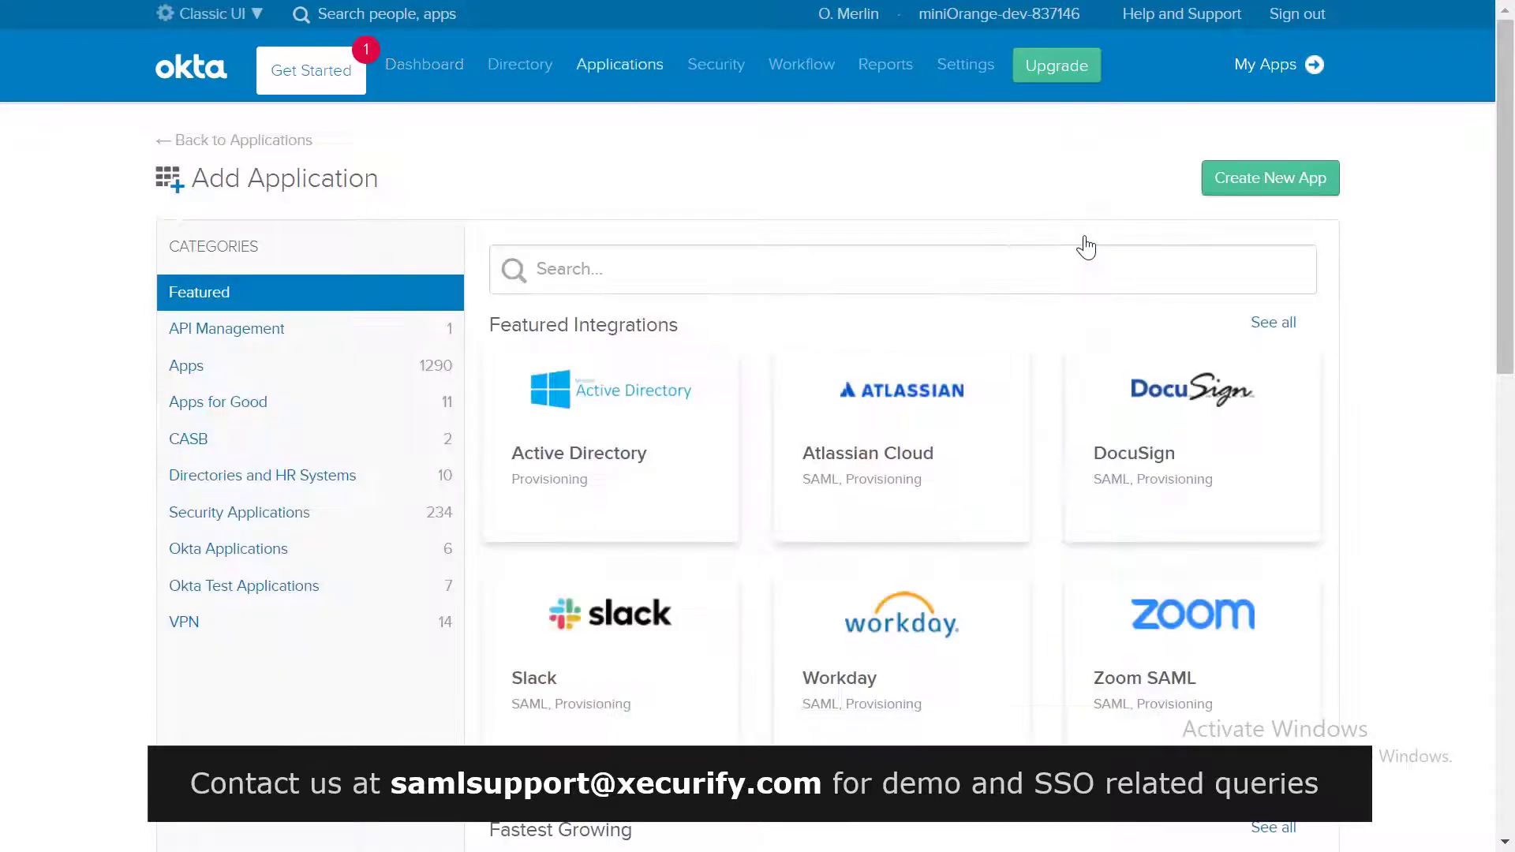
left_click(1237, 194)
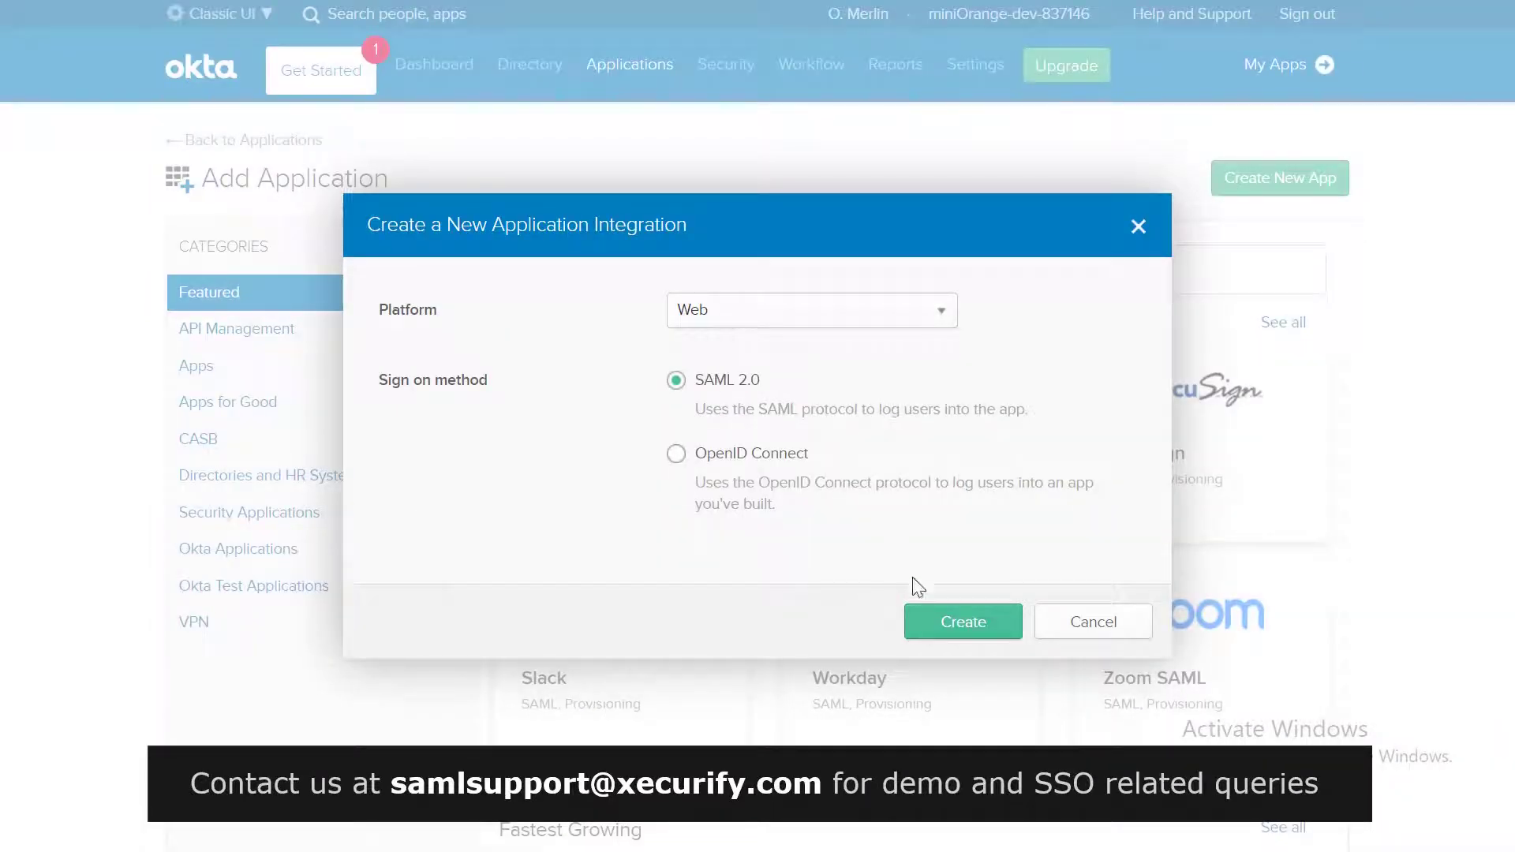
left_click(927, 624)
type("Okta app")
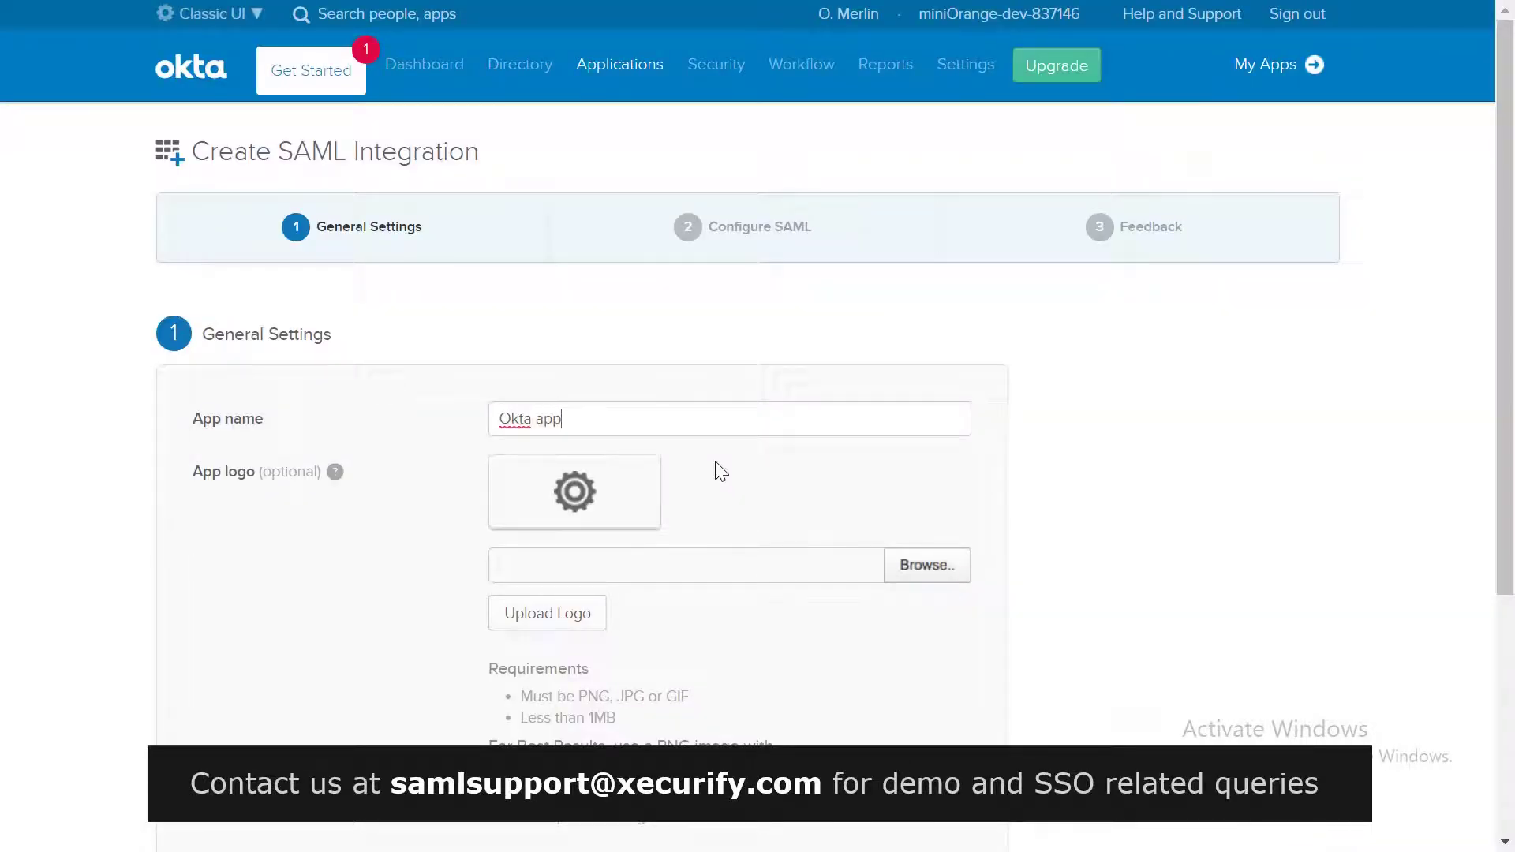
scroll(720, 471, "down", 5)
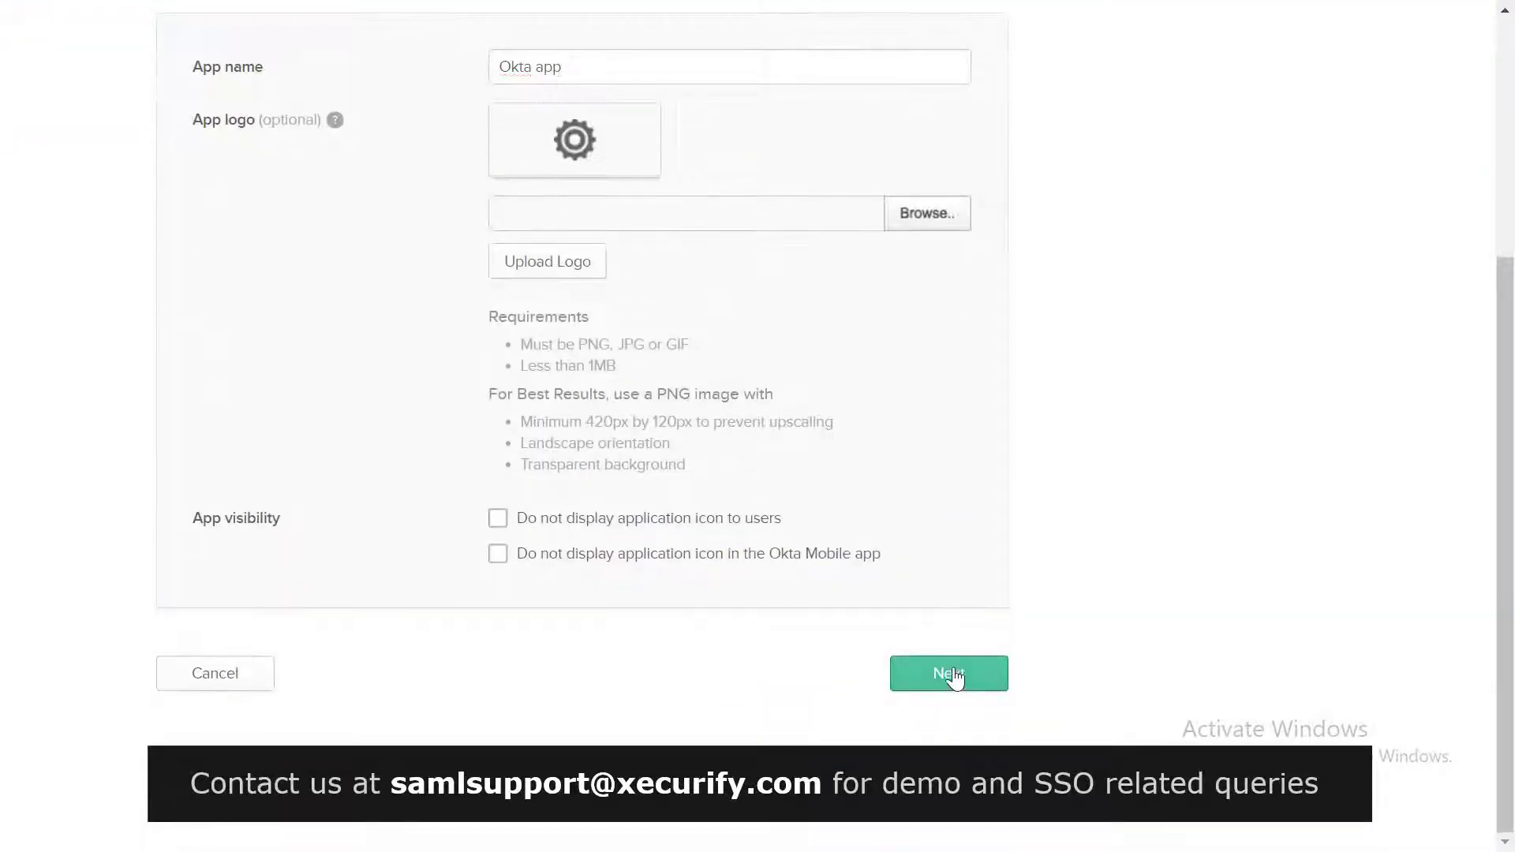
Step: Fill Okta's single sign-on URL and audience URI with the plugin's ACS URL and audience URI
left_click(950, 674)
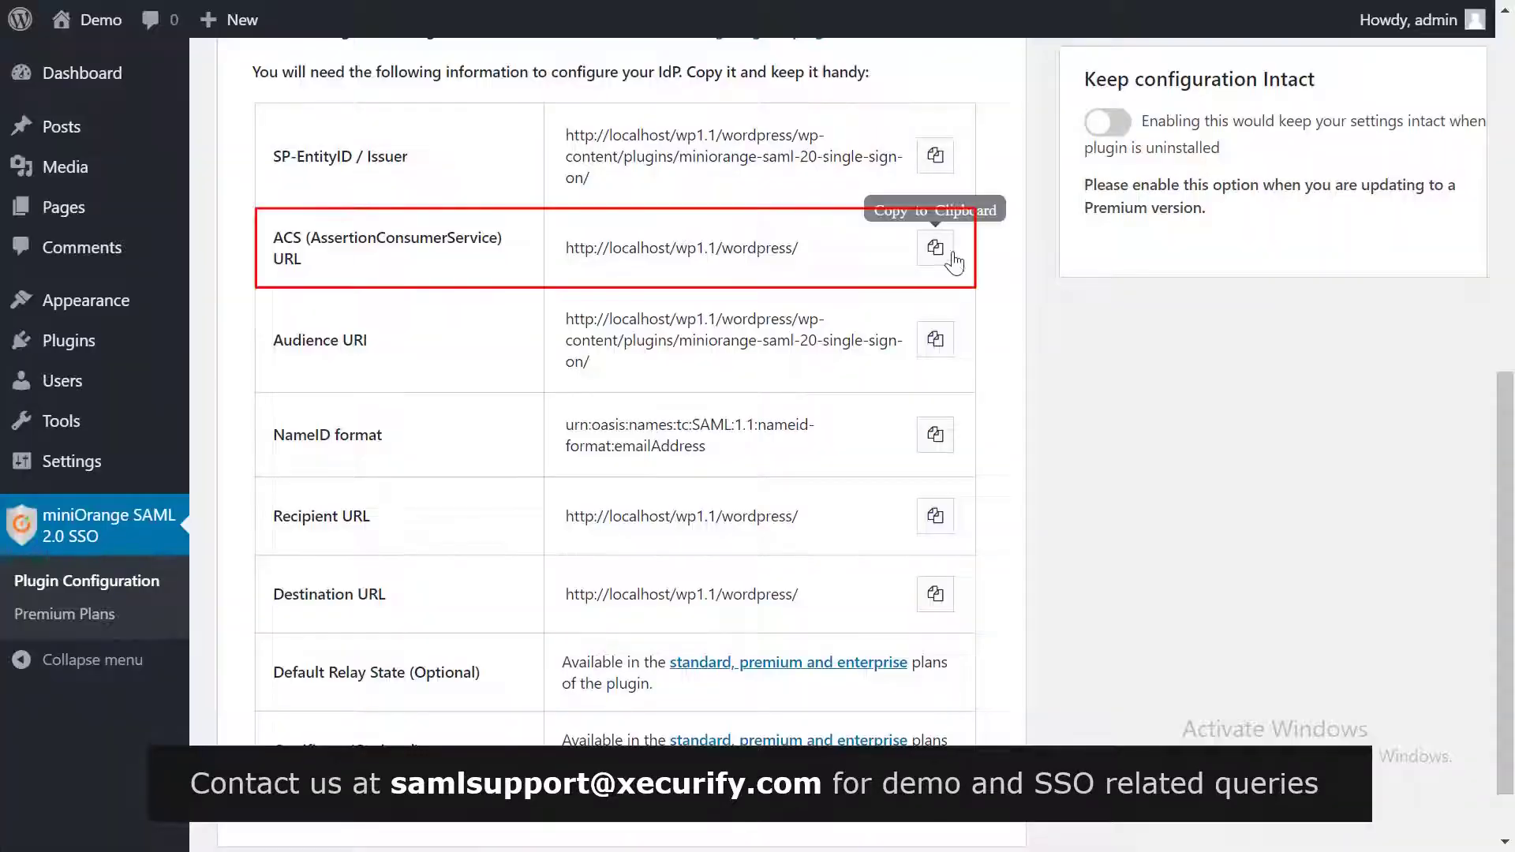
left_click(953, 254)
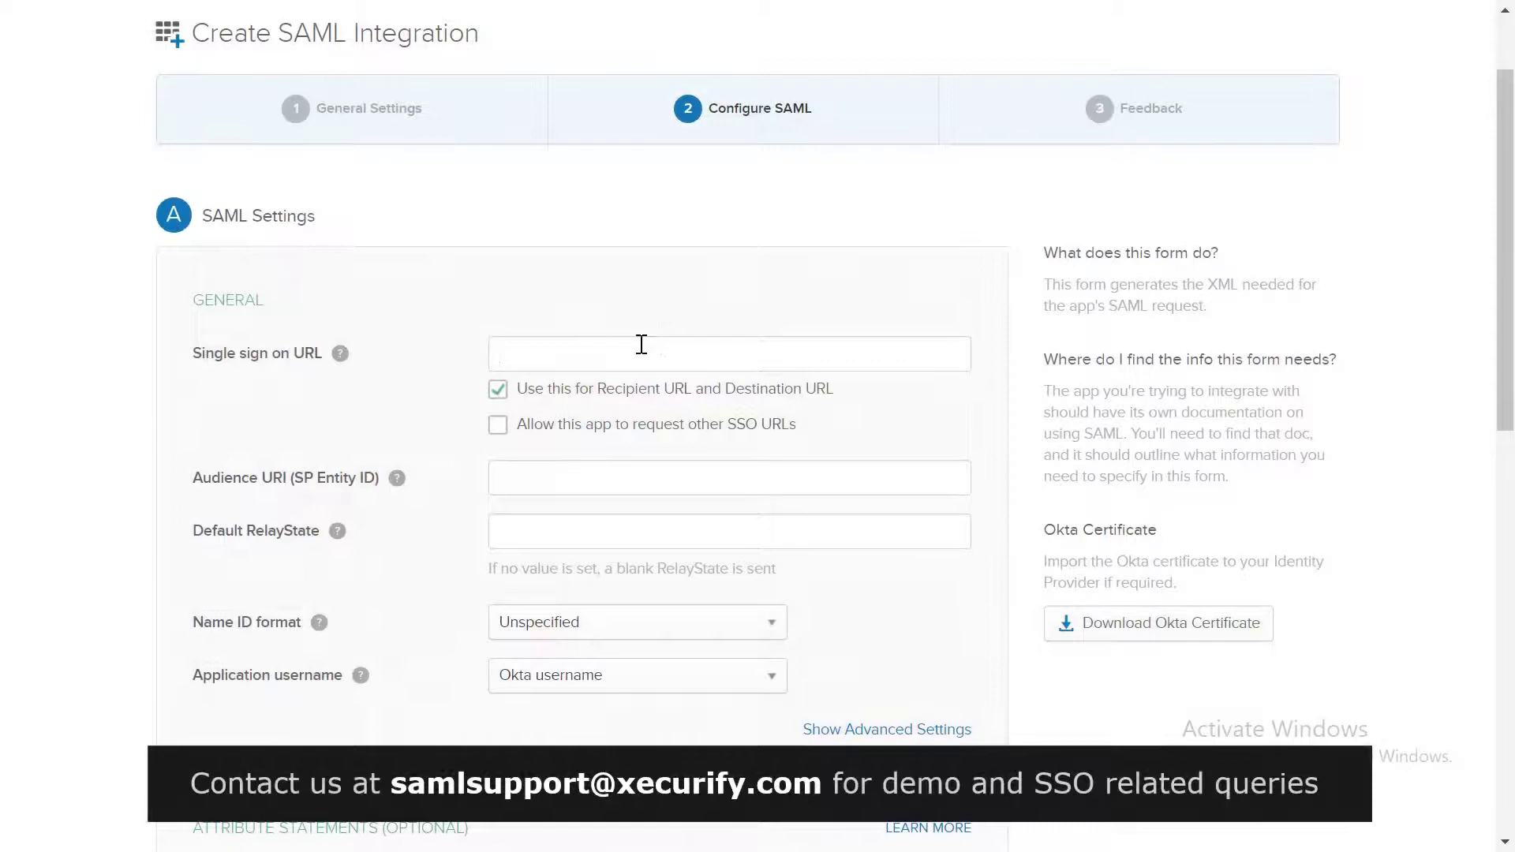
key("ctrl+v")
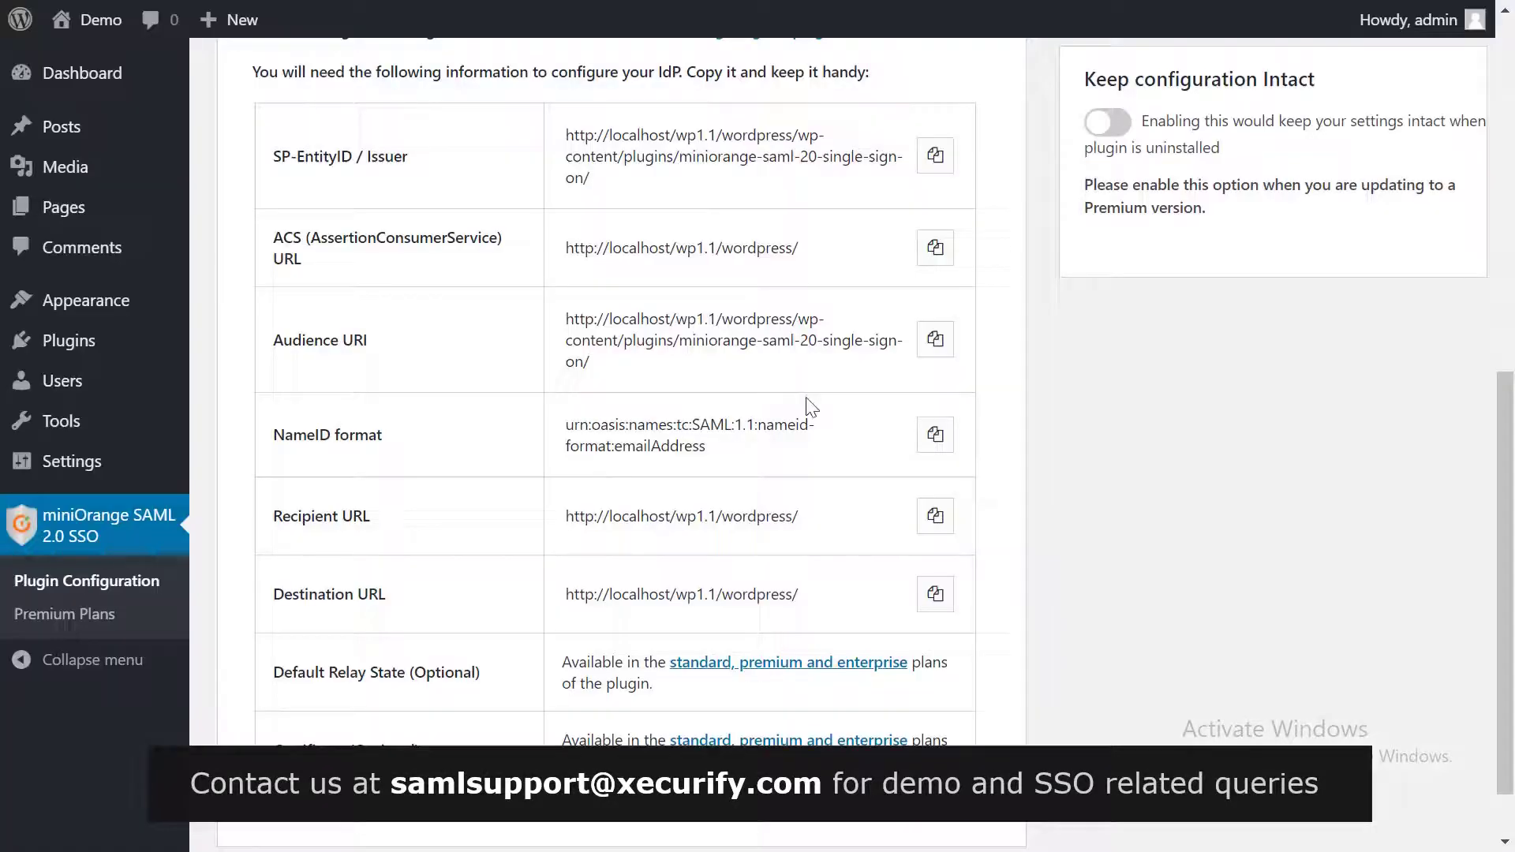
left_click(934, 341)
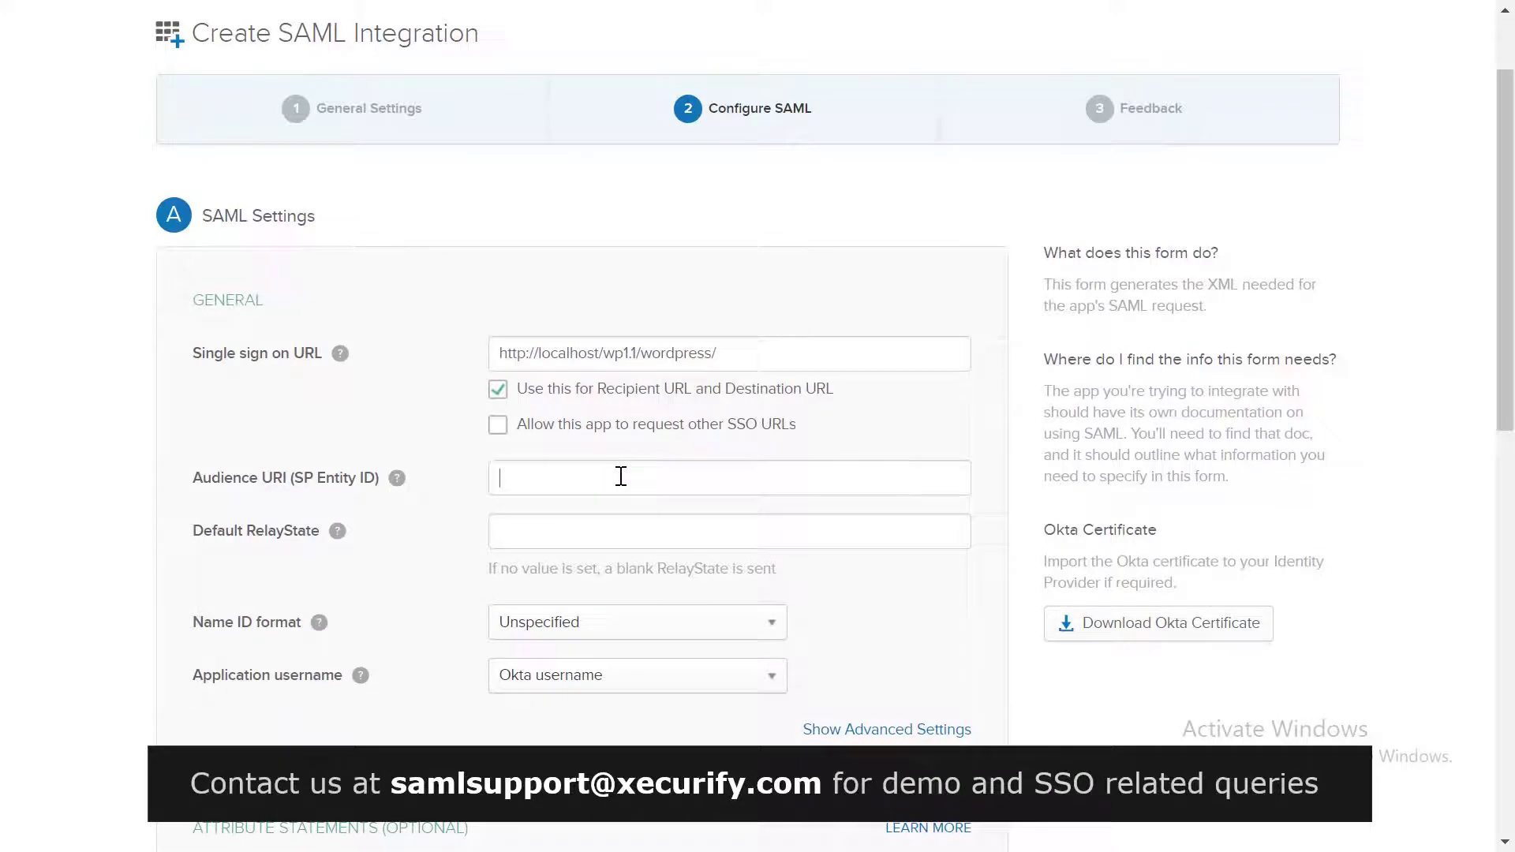
key("ctrl+v")
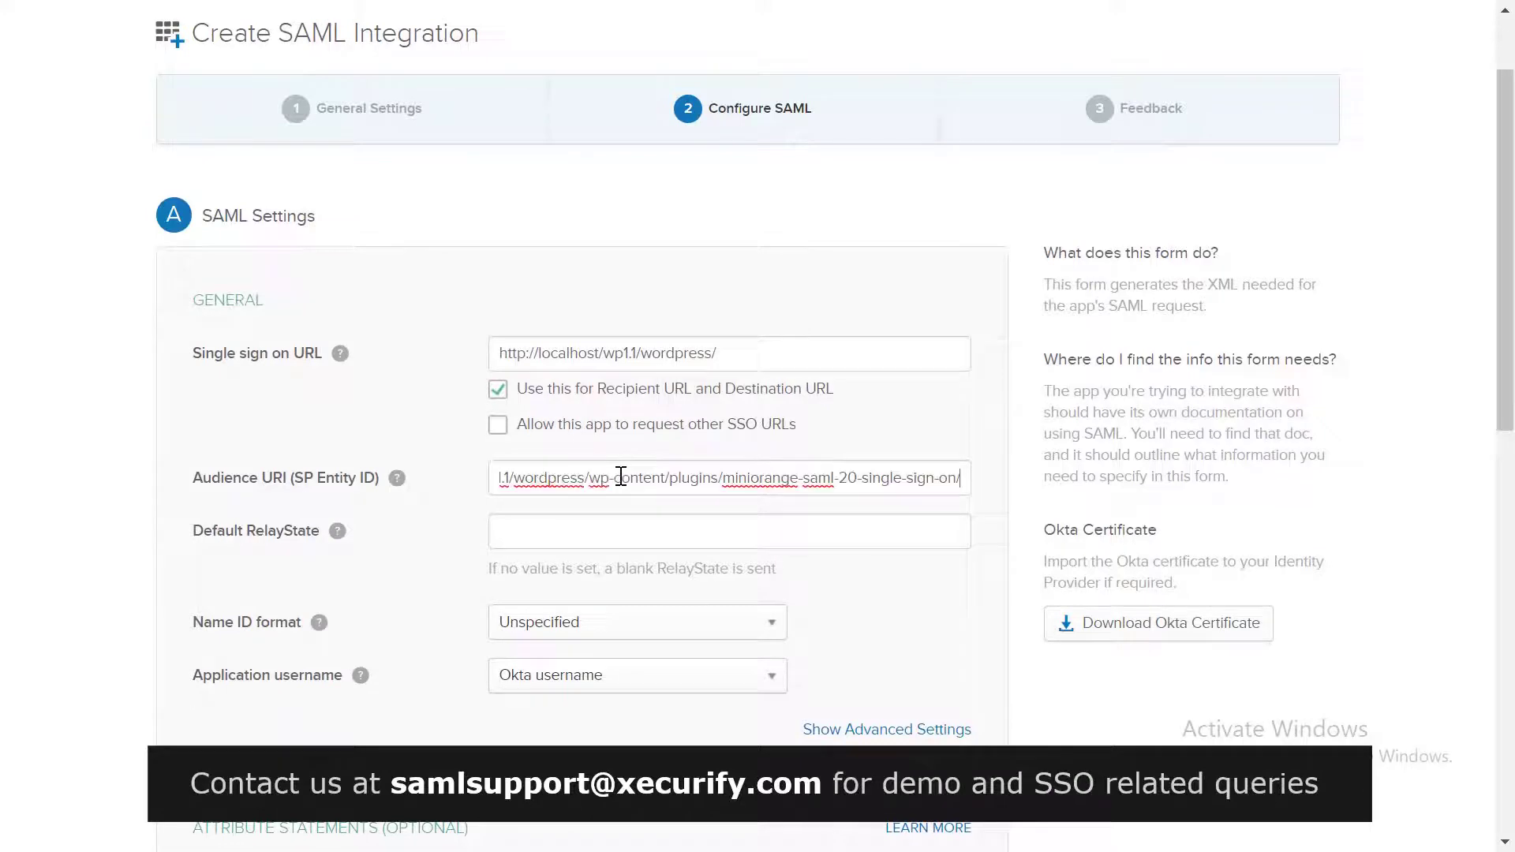
scroll(620, 473, "down", 3)
Step: Use EmailAddress Name ID, map First name and Last name to user.firstName/user.lastName, and create the app
left_click(599, 385)
left_click(597, 460)
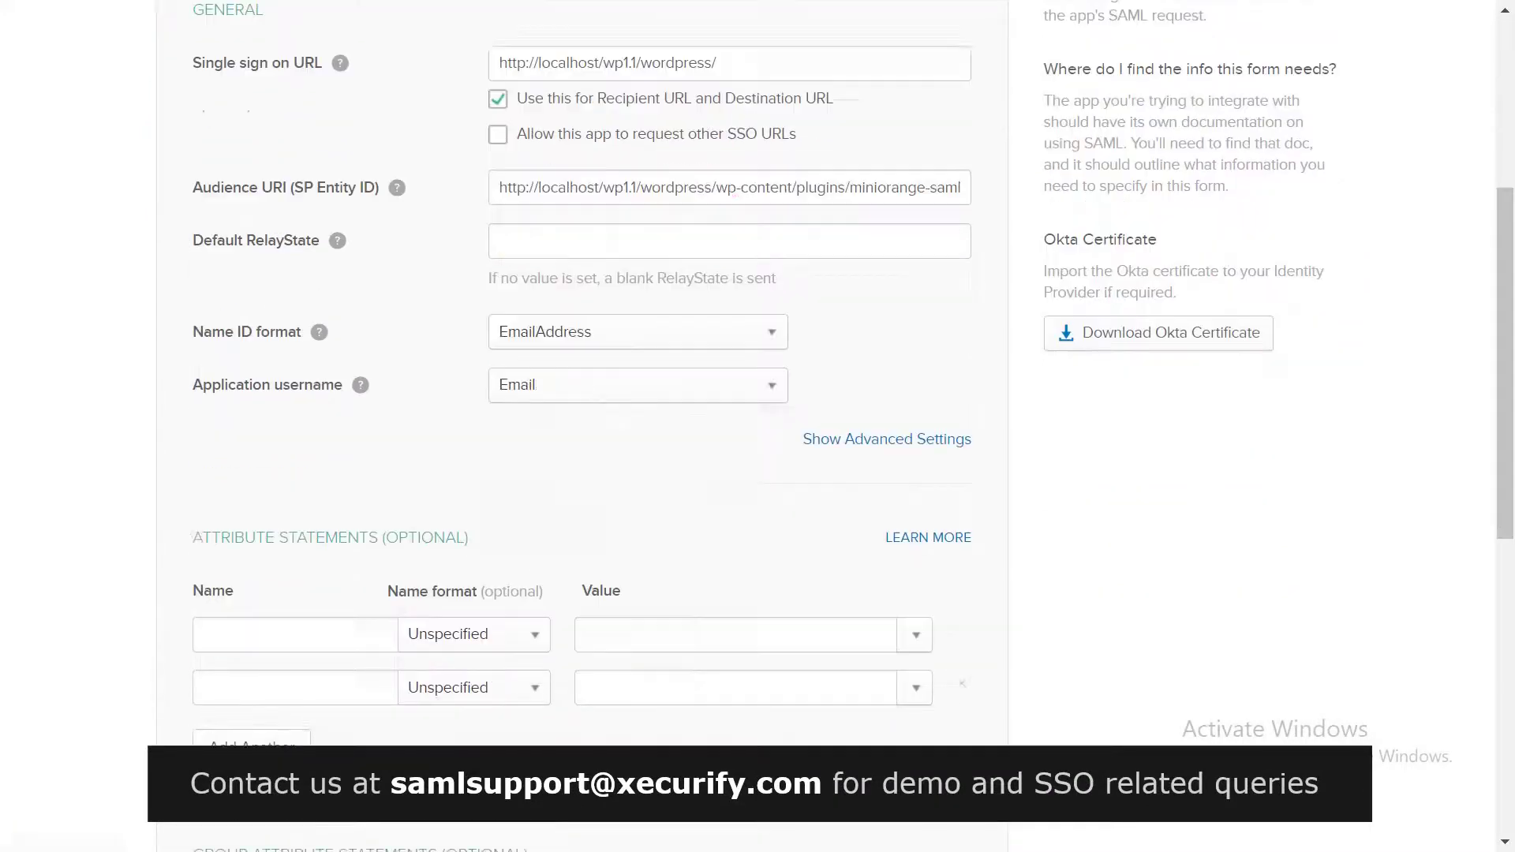
type("First name")
left_click(897, 636)
left_click(652, 678)
left_click(287, 686)
type("Last name")
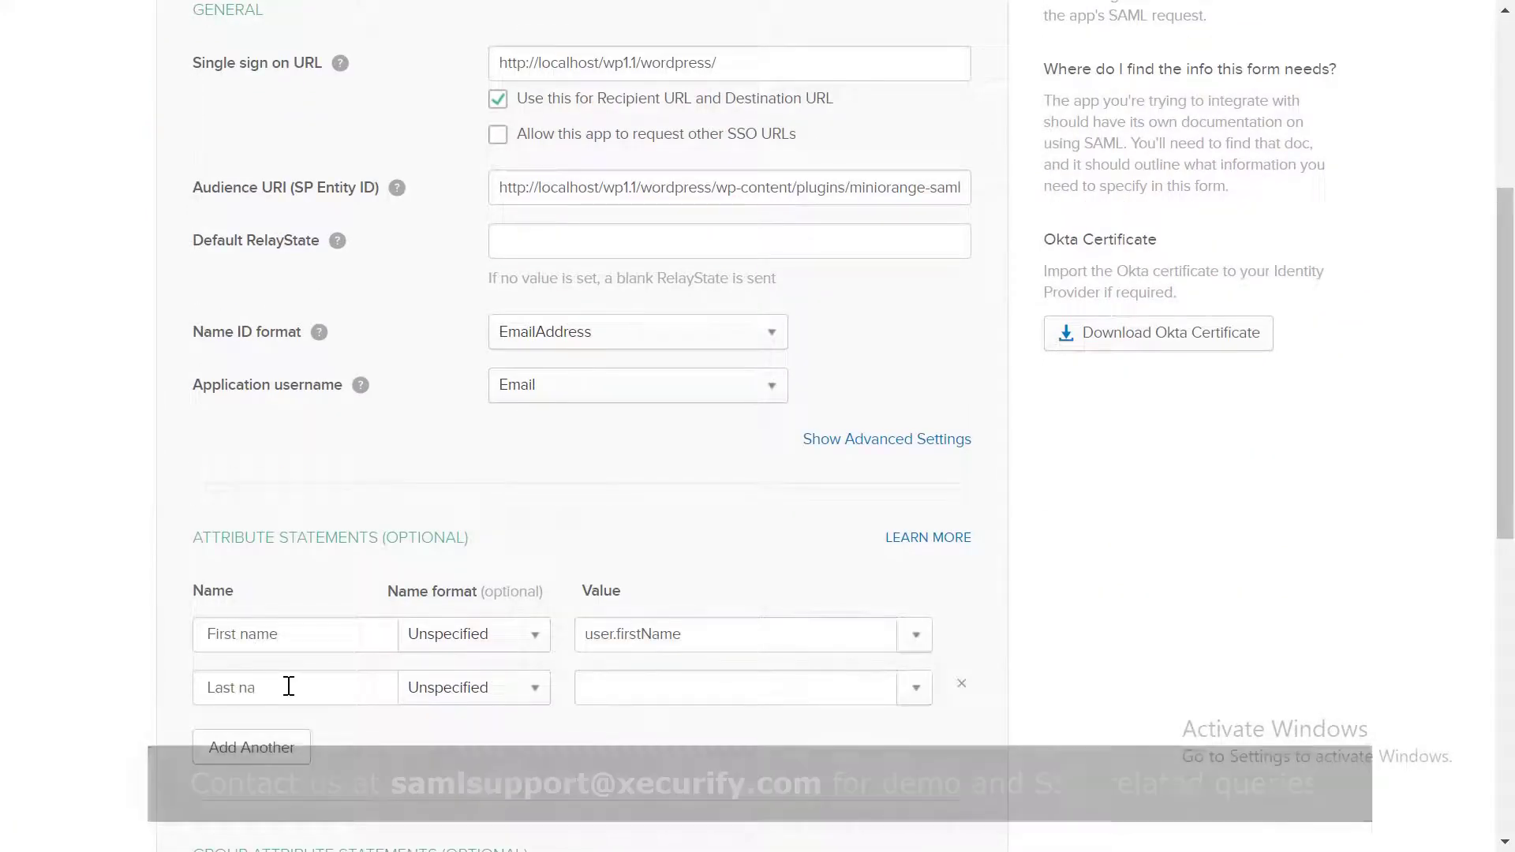
left_click(798, 687)
left_click(798, 756)
scroll(810, 592, "down", 9)
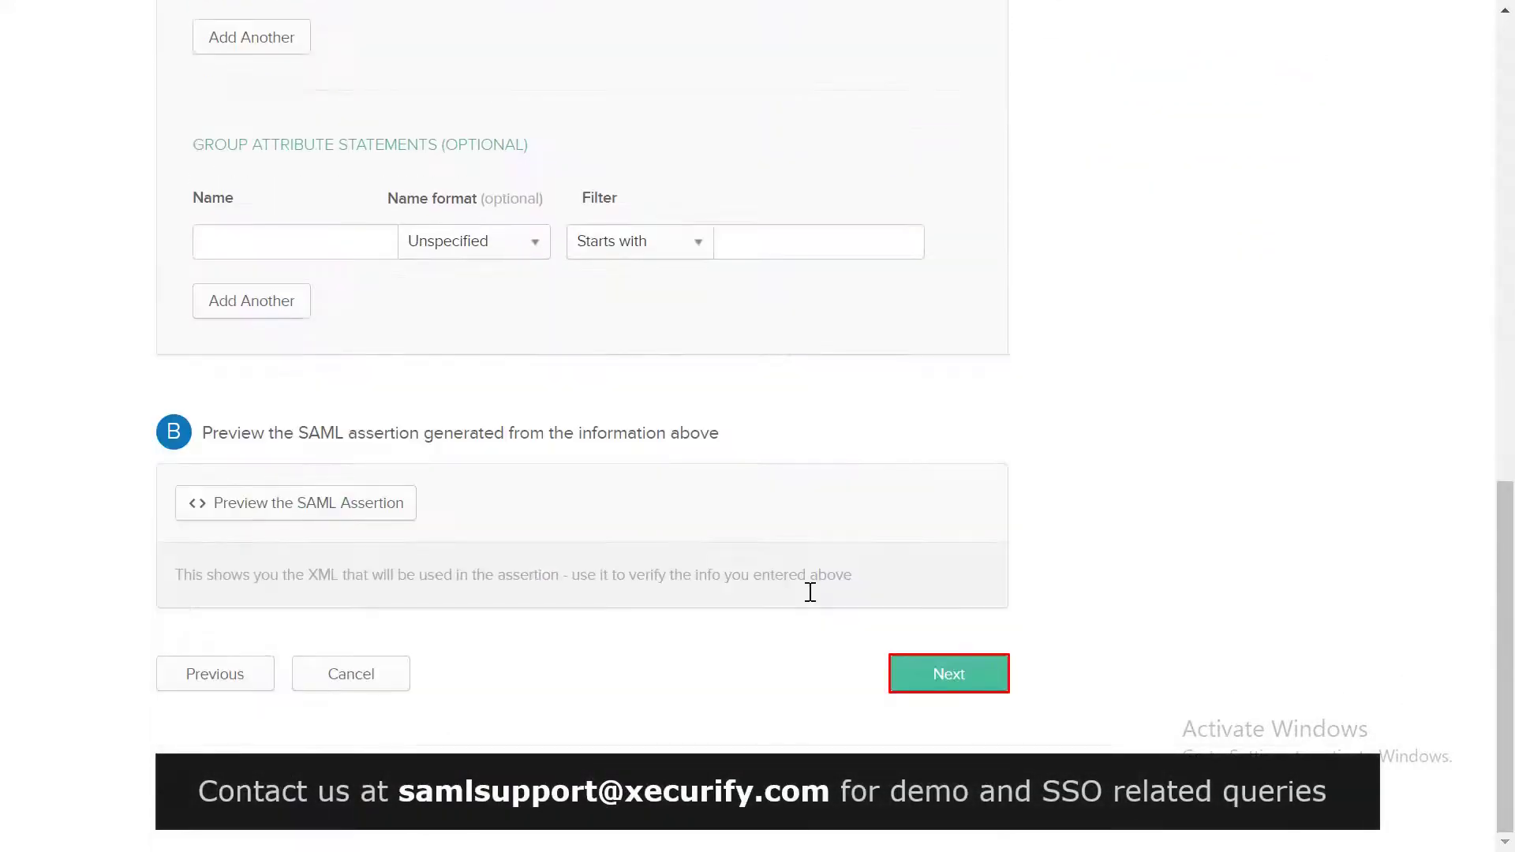
left_click(922, 667)
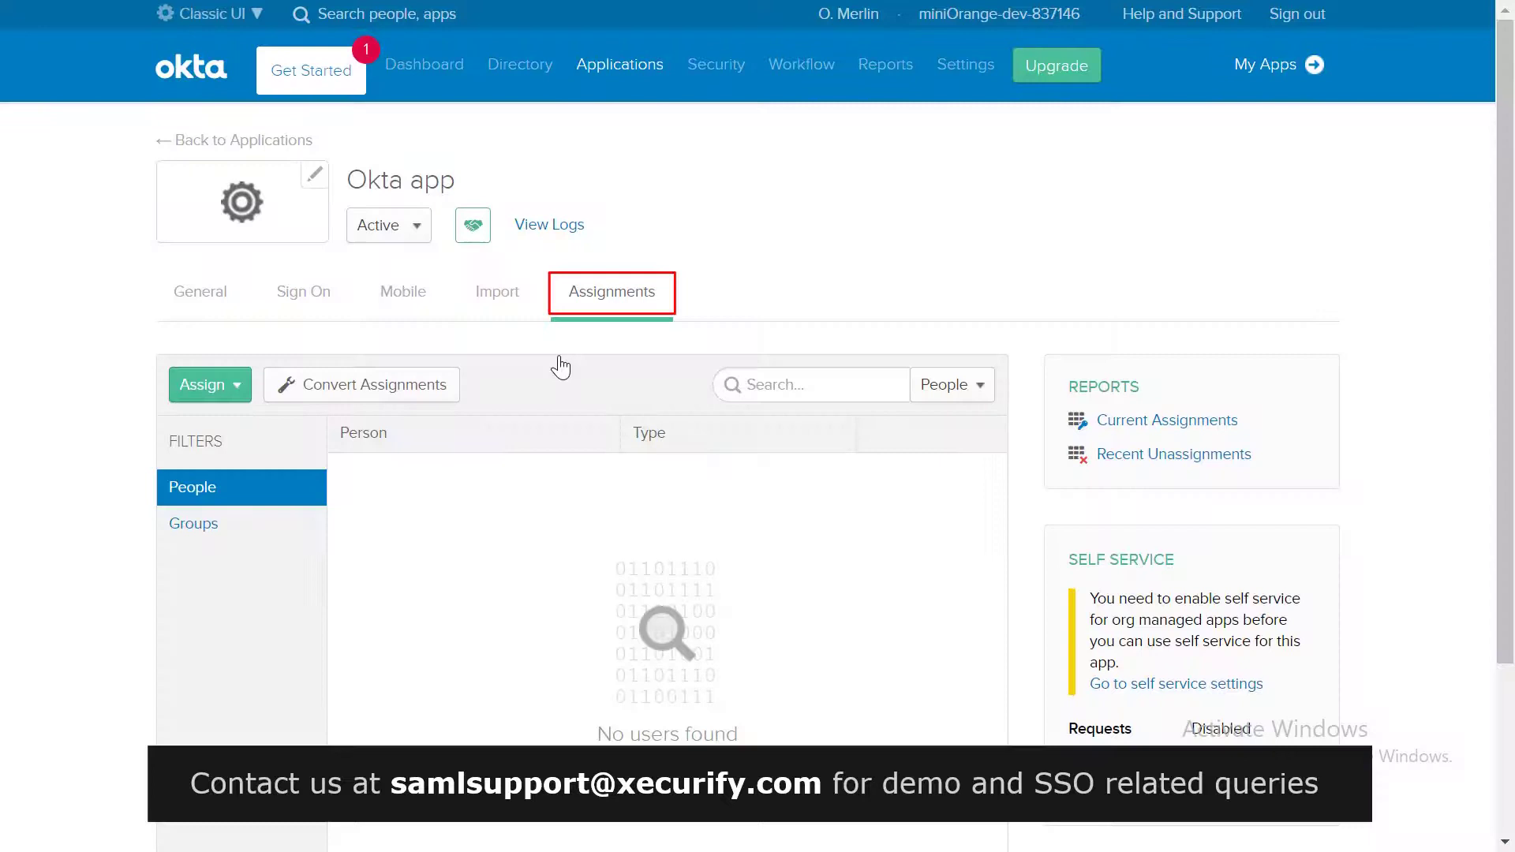
Step: Assign the Okta app to the single listed user and return to its Sign On settings
left_click(230, 386)
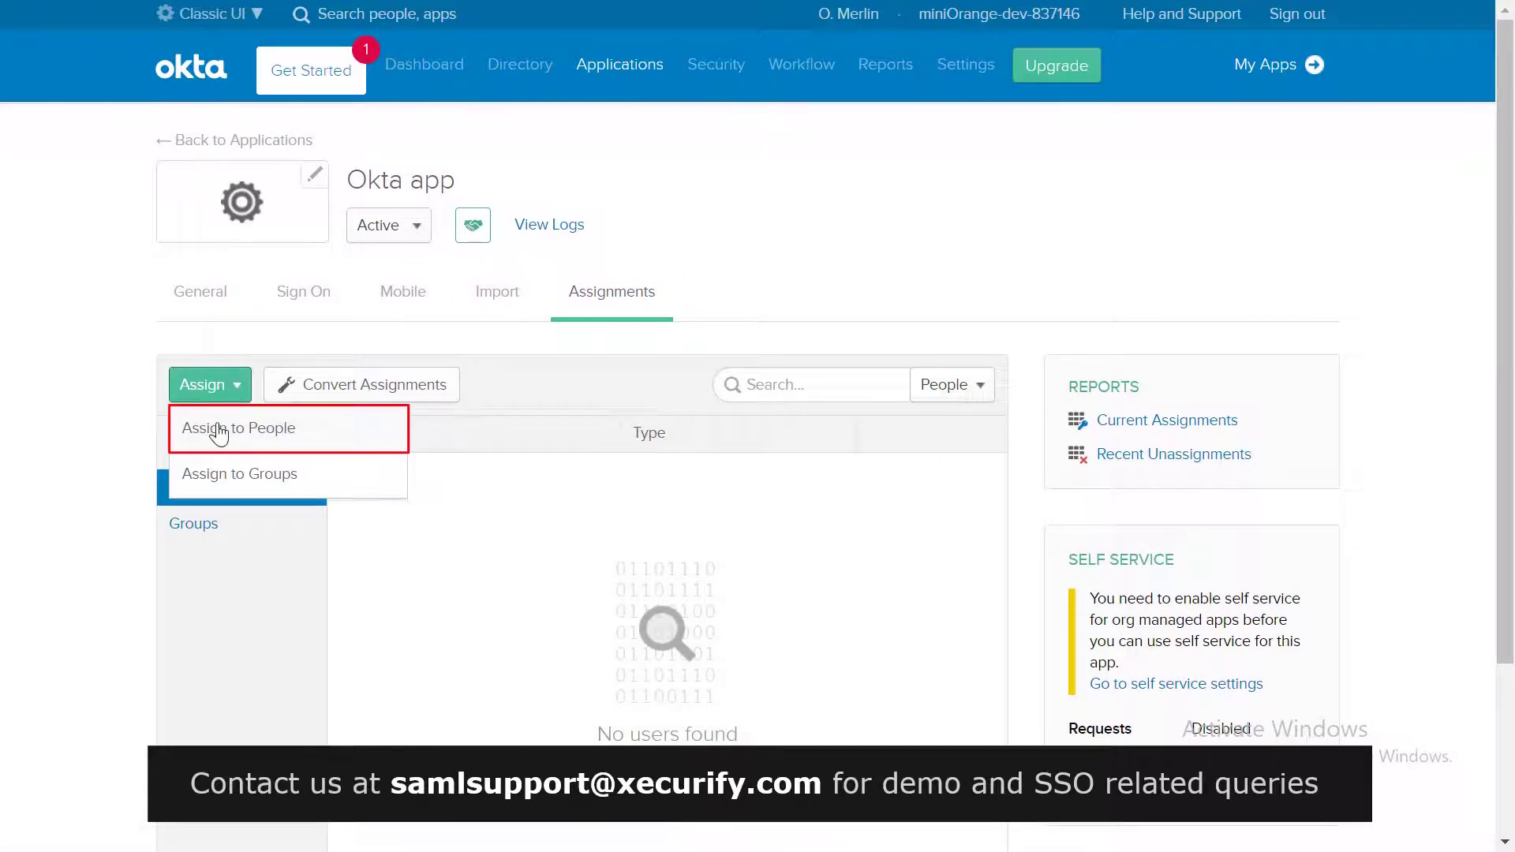
left_click(218, 430)
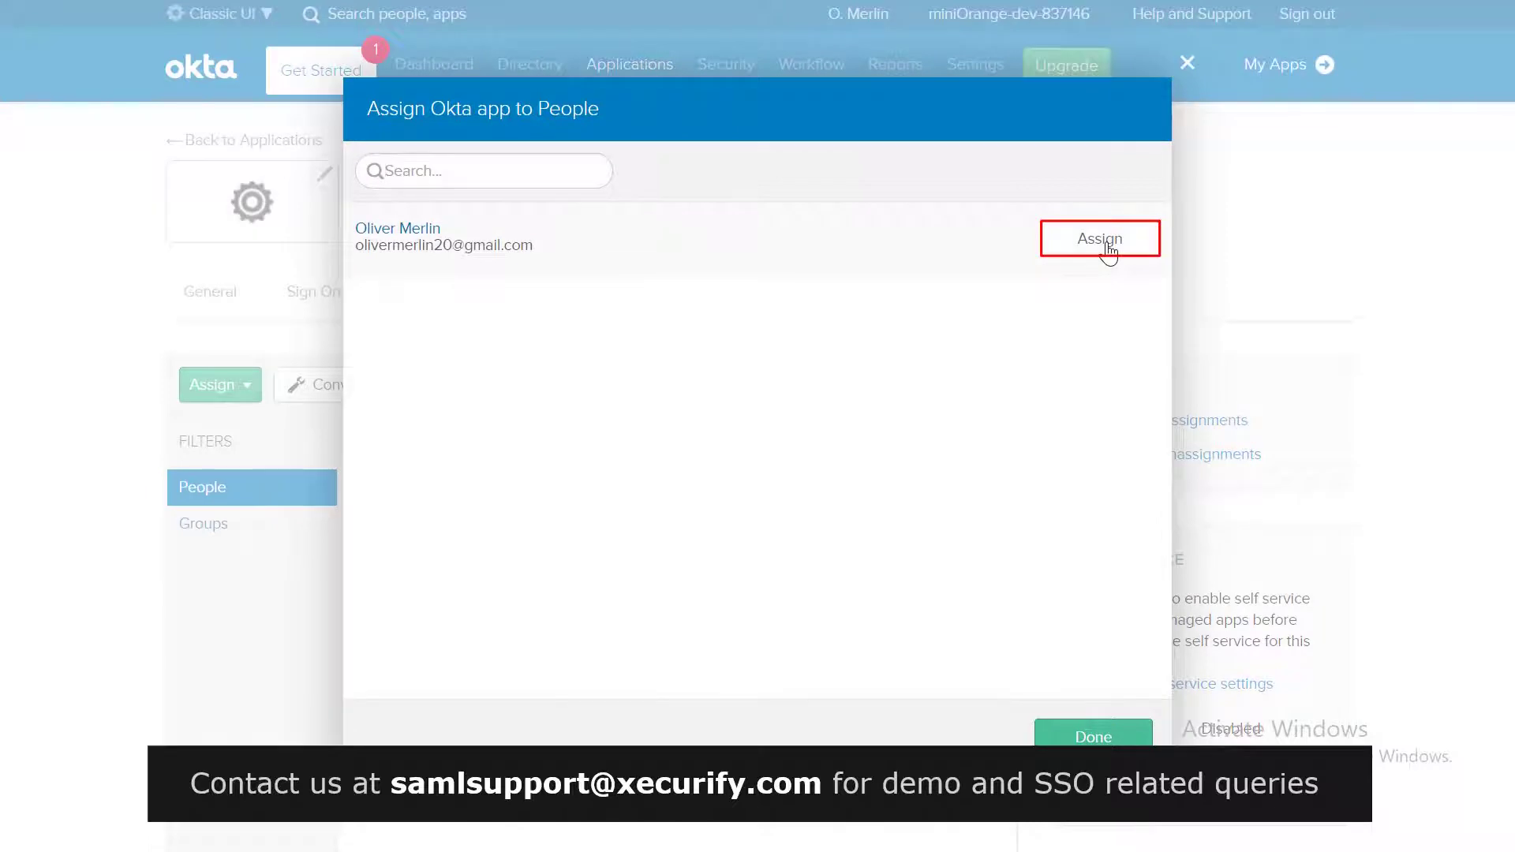
left_click(1103, 245)
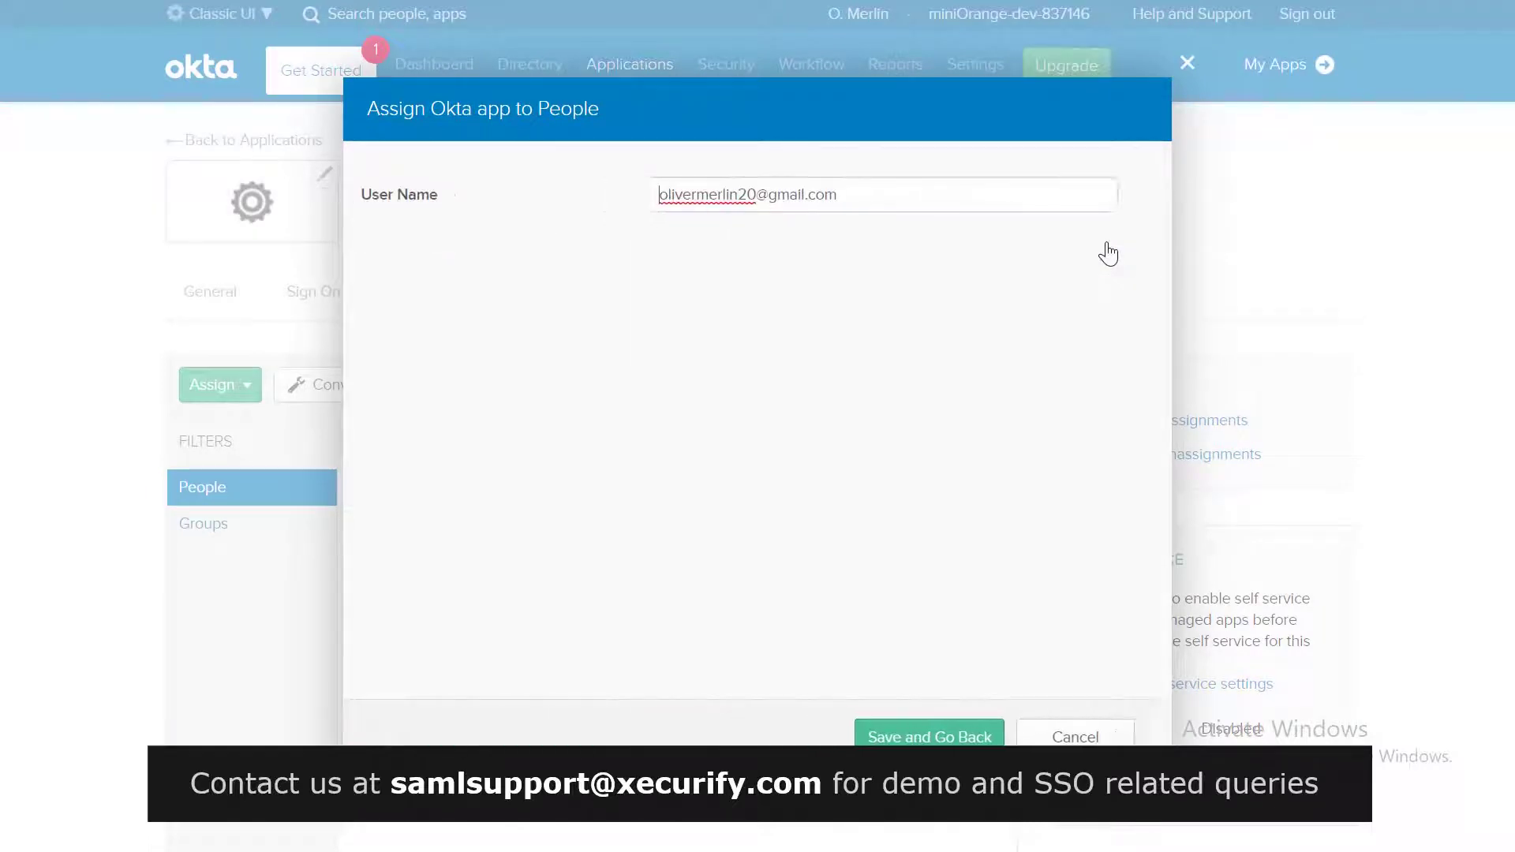
left_click(947, 737)
left_click(1088, 734)
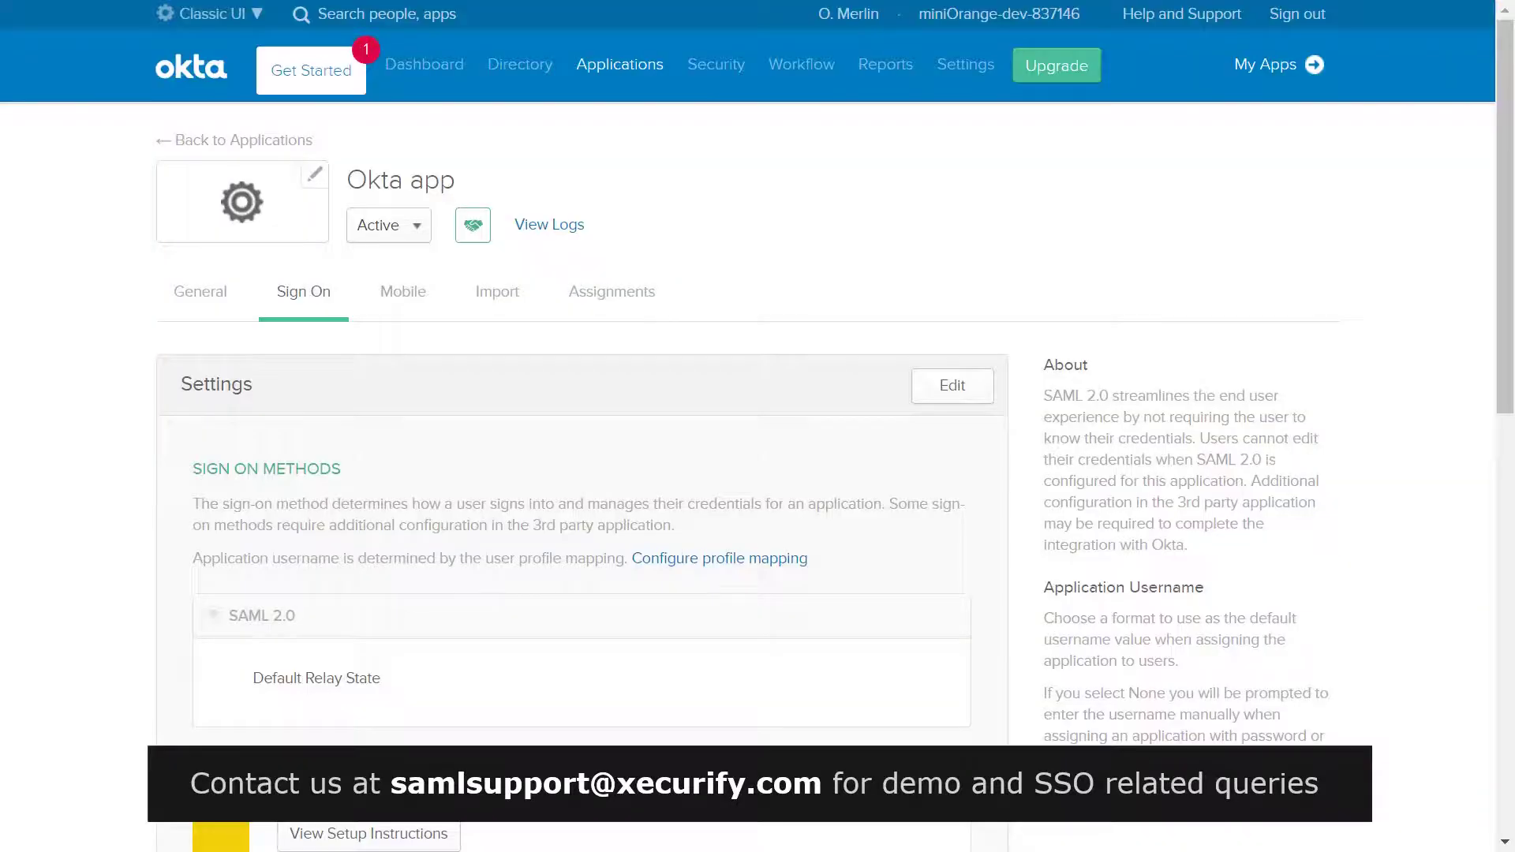
Step: Open the app's Identity Provider metadata link and select its URL in the address bar
scroll(541, 341, "down", 6)
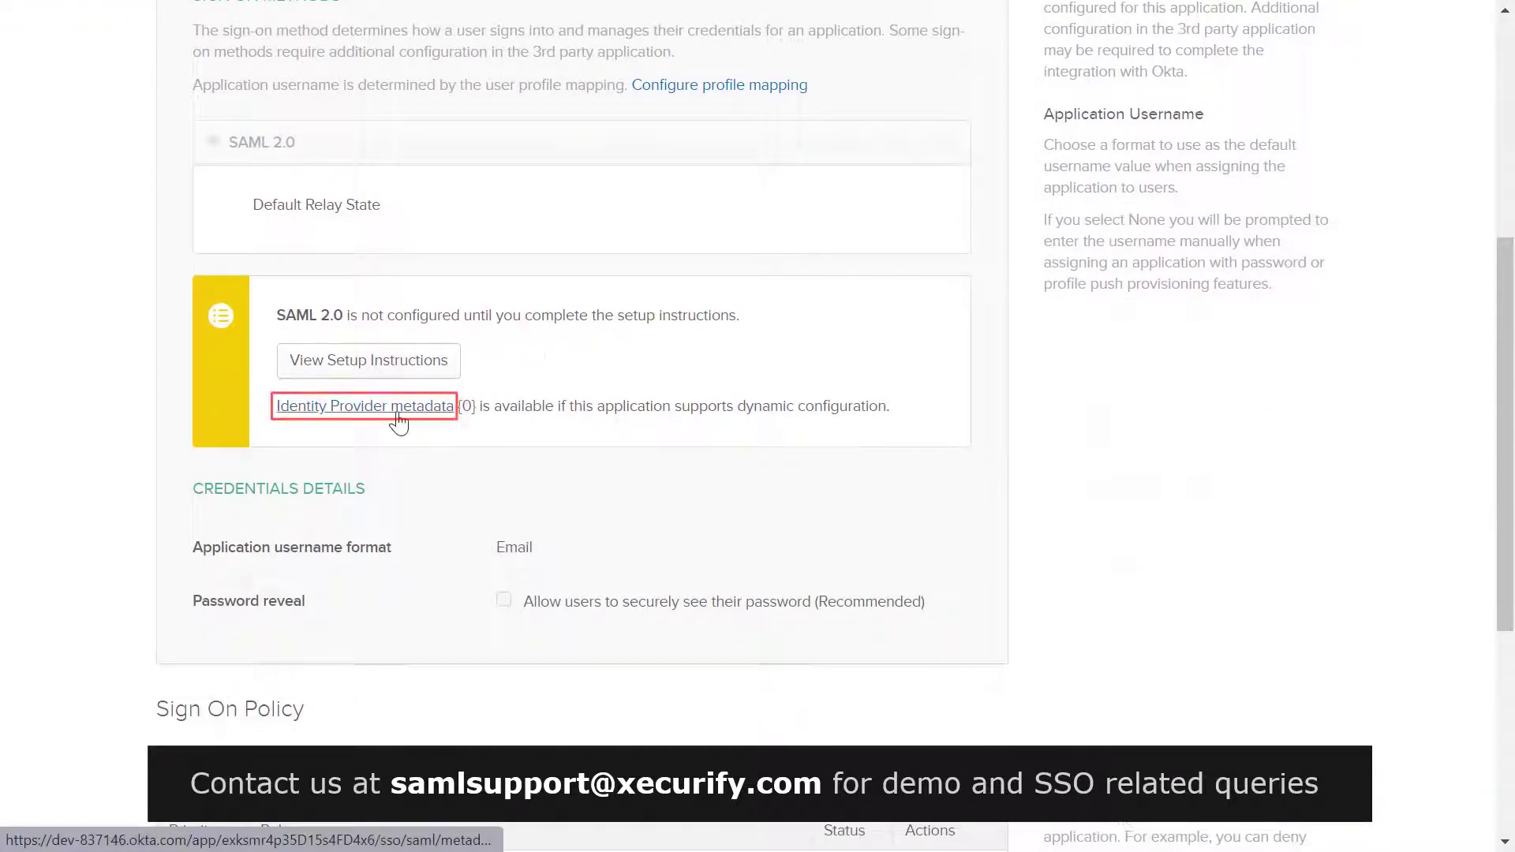
left_click(399, 422)
left_click_drag(695, 18, 168, 22)
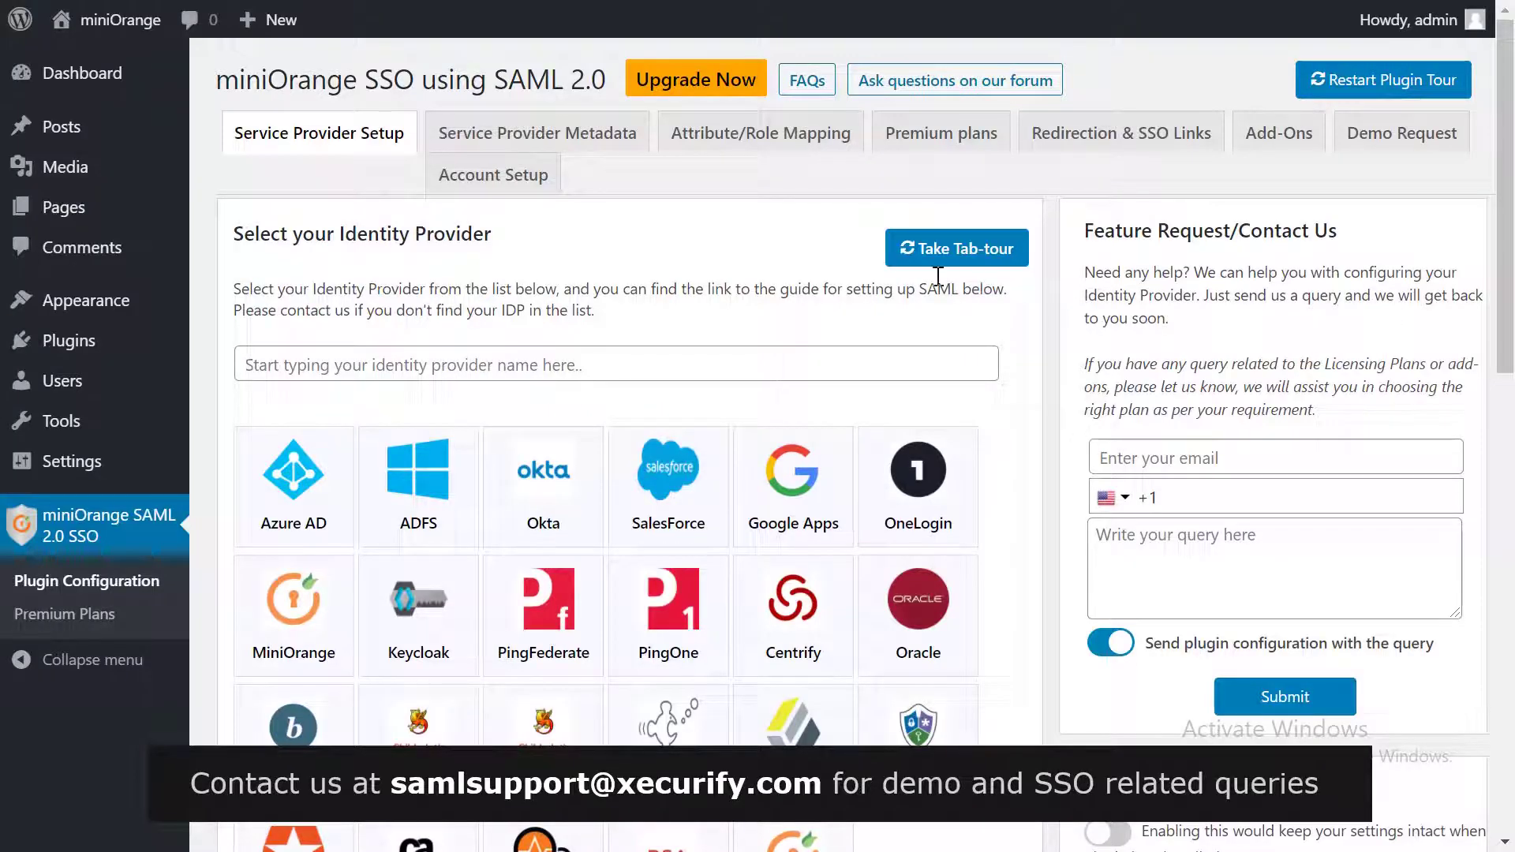
Step: Name the identity provider Okta, fetch metadata from the pasted URL, and run Test configuration
left_click(383, 154)
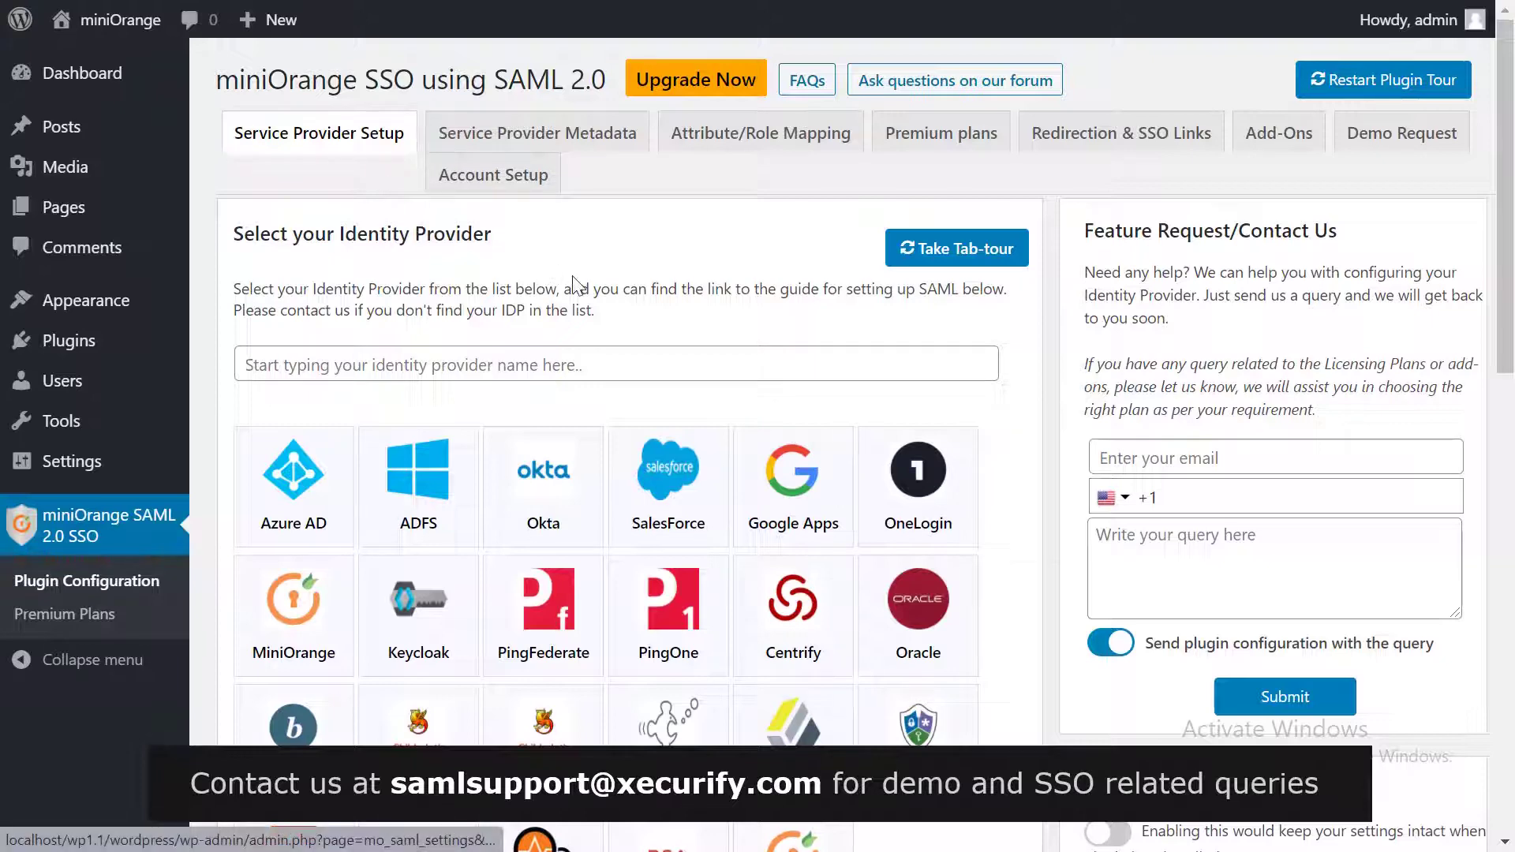
scroll(580, 281, "down", 9)
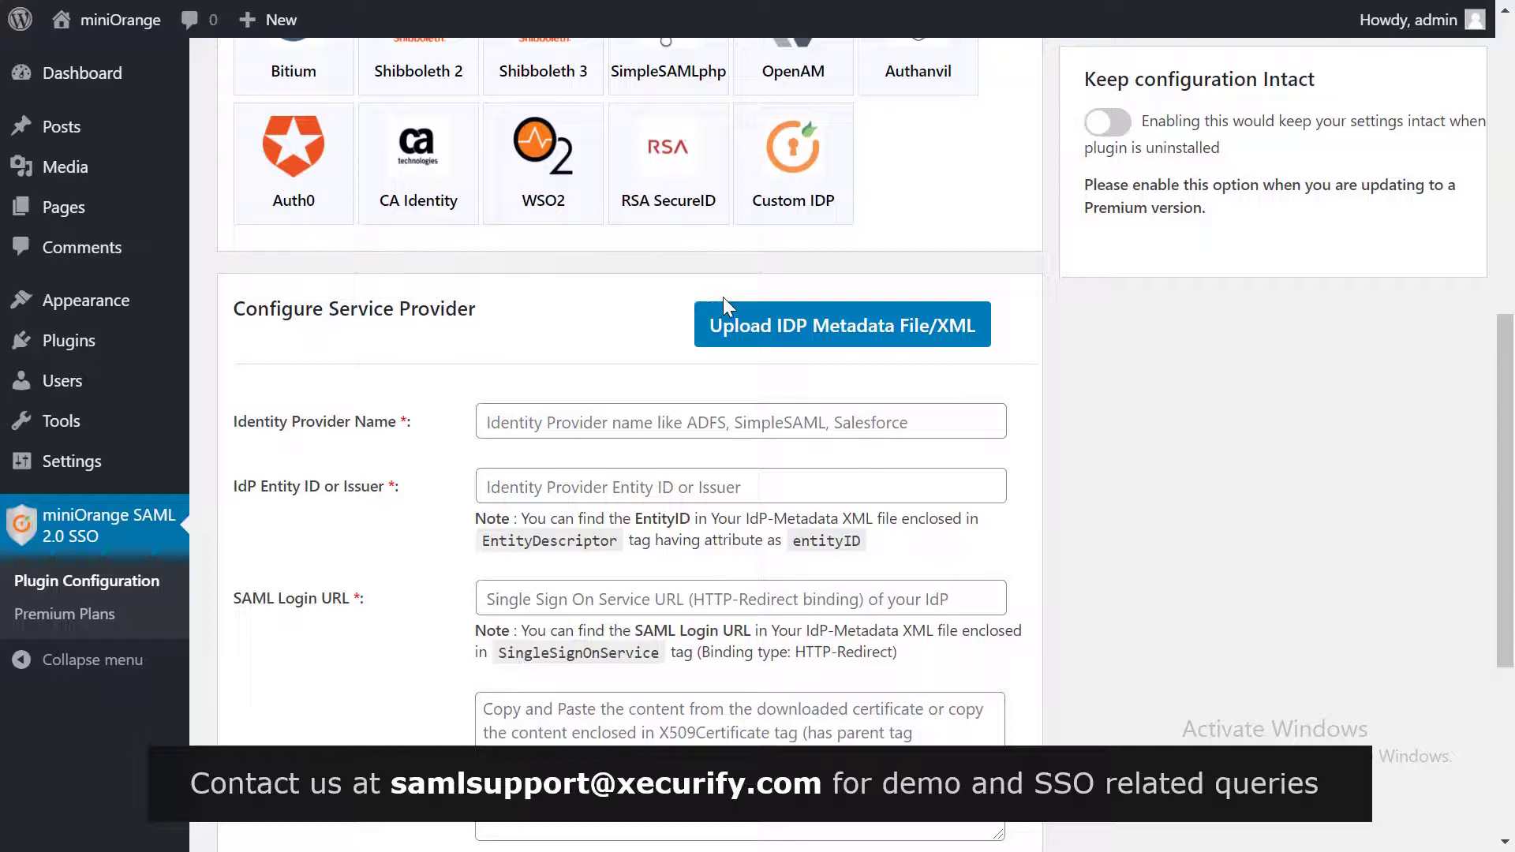
left_click(739, 319)
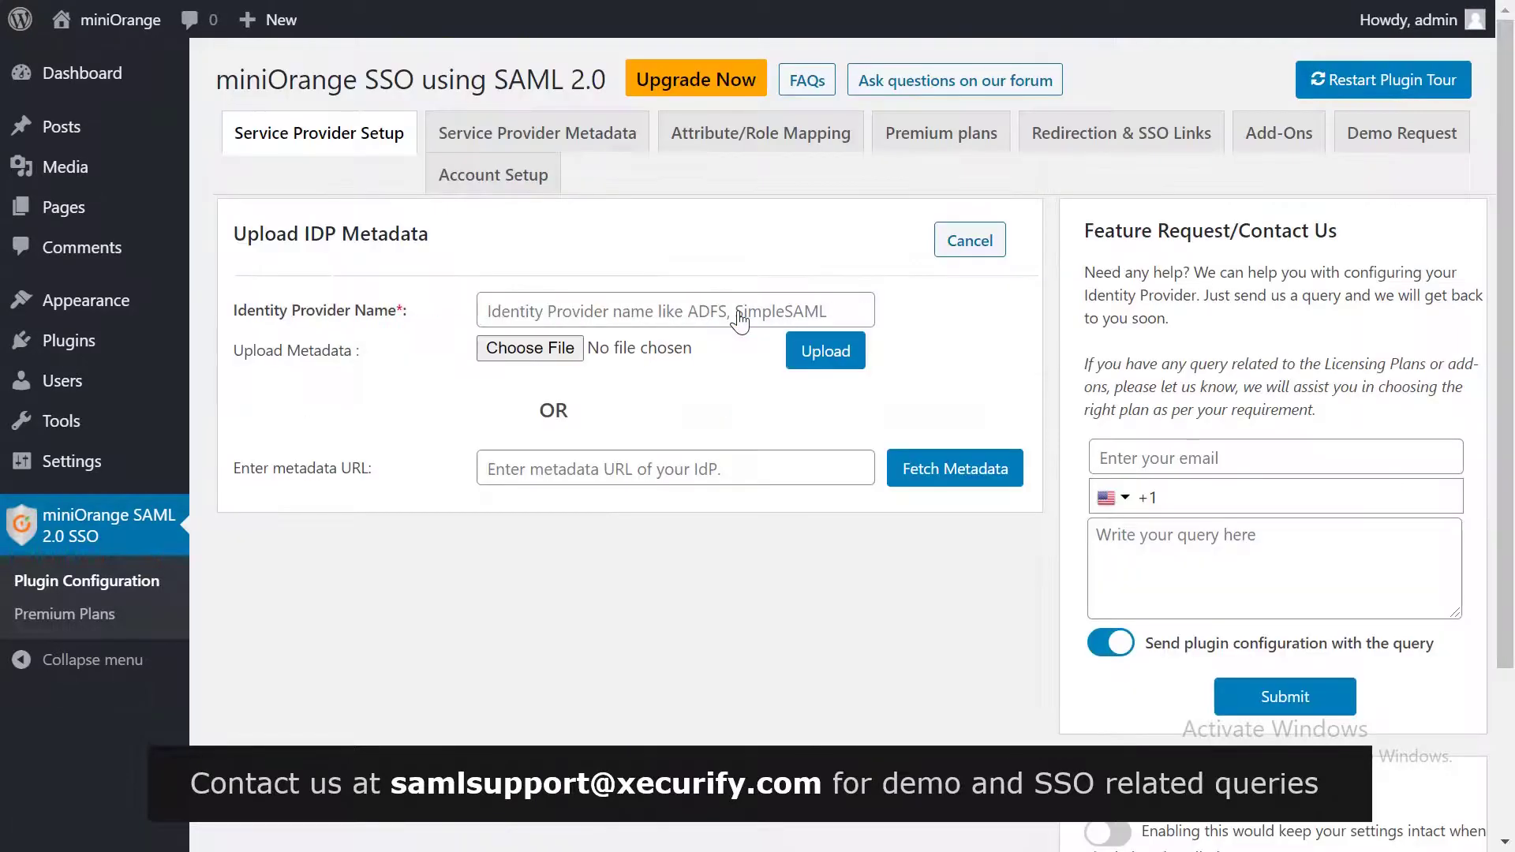
left_click(743, 309)
type("Okta")
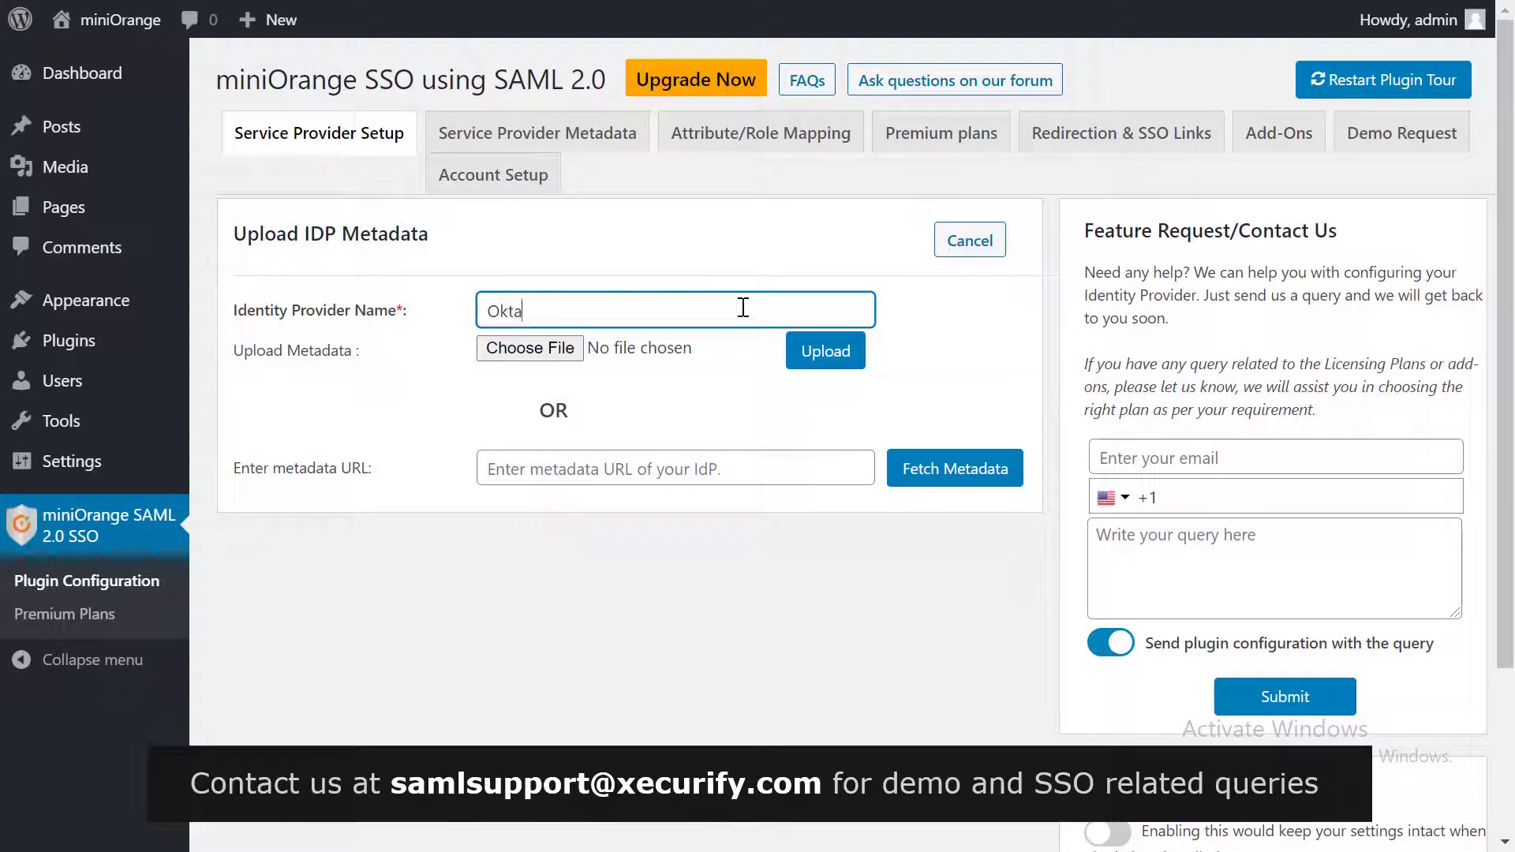
left_click(686, 462)
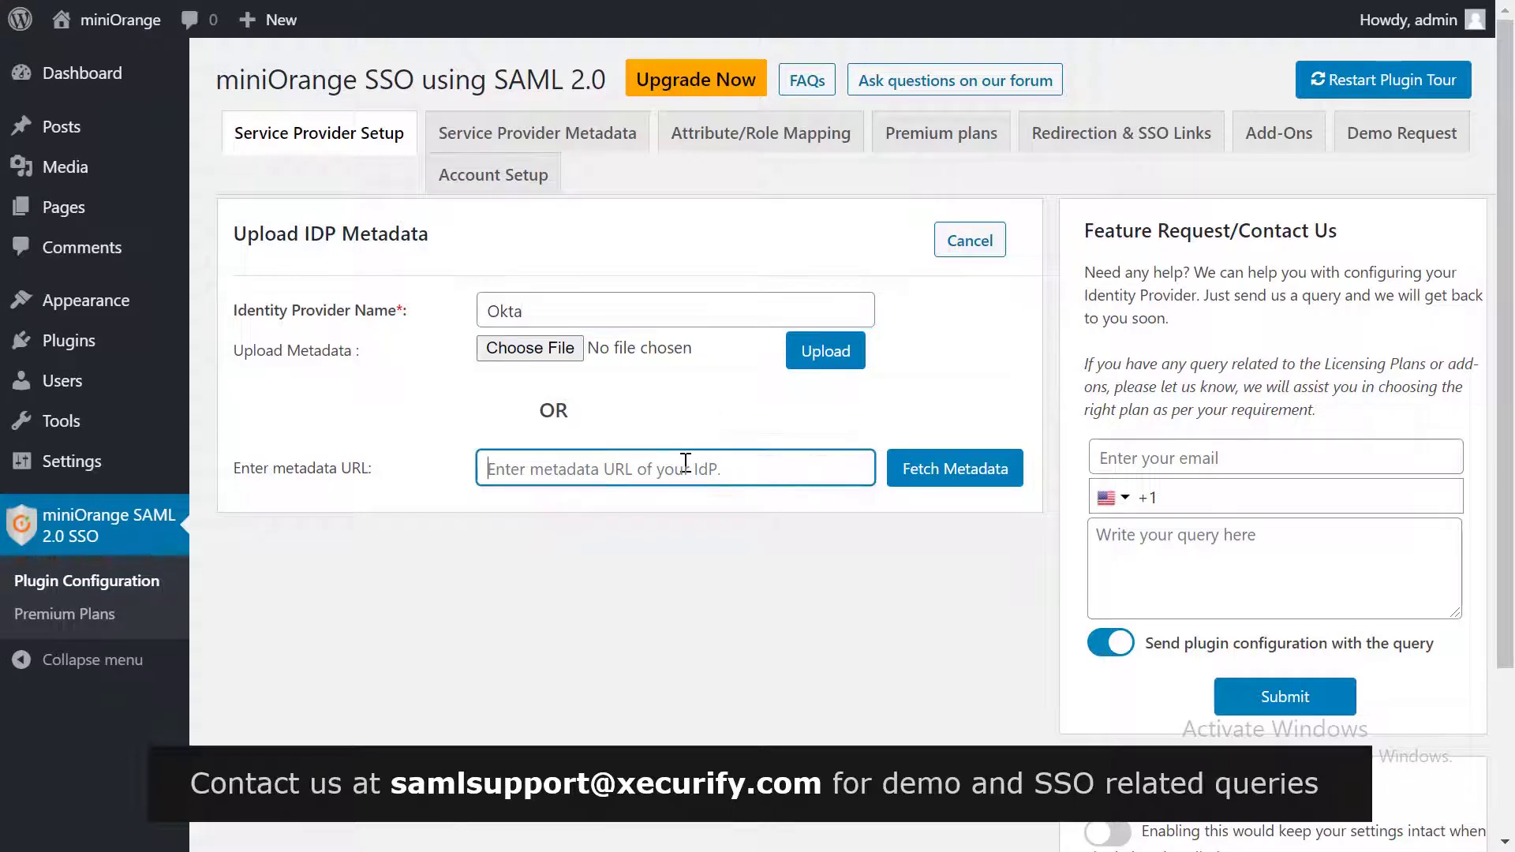
key("ctrl+v")
left_click(910, 472)
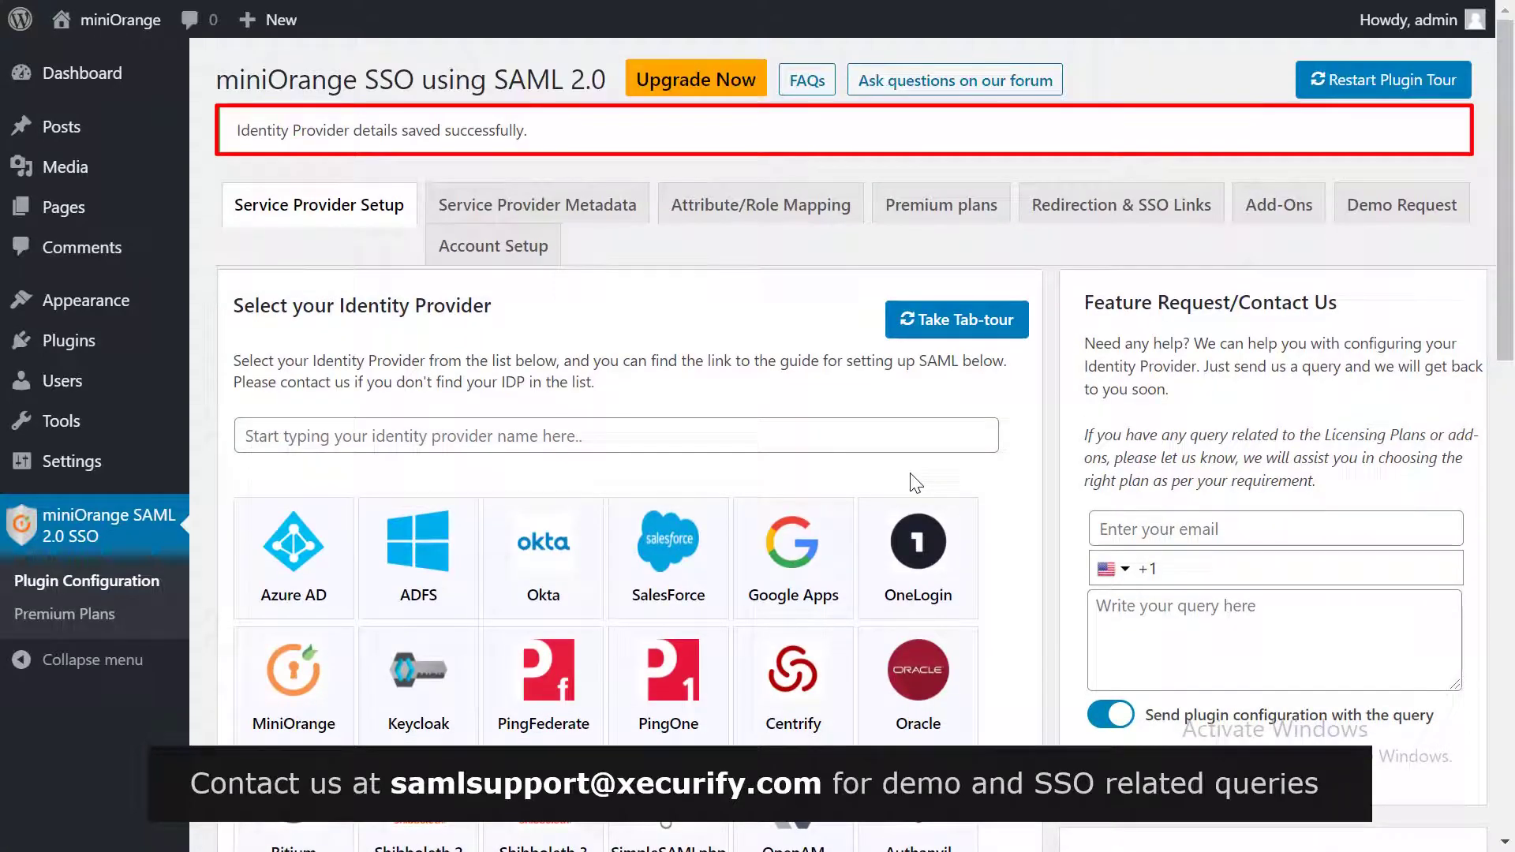
scroll(913, 483, "down", 15)
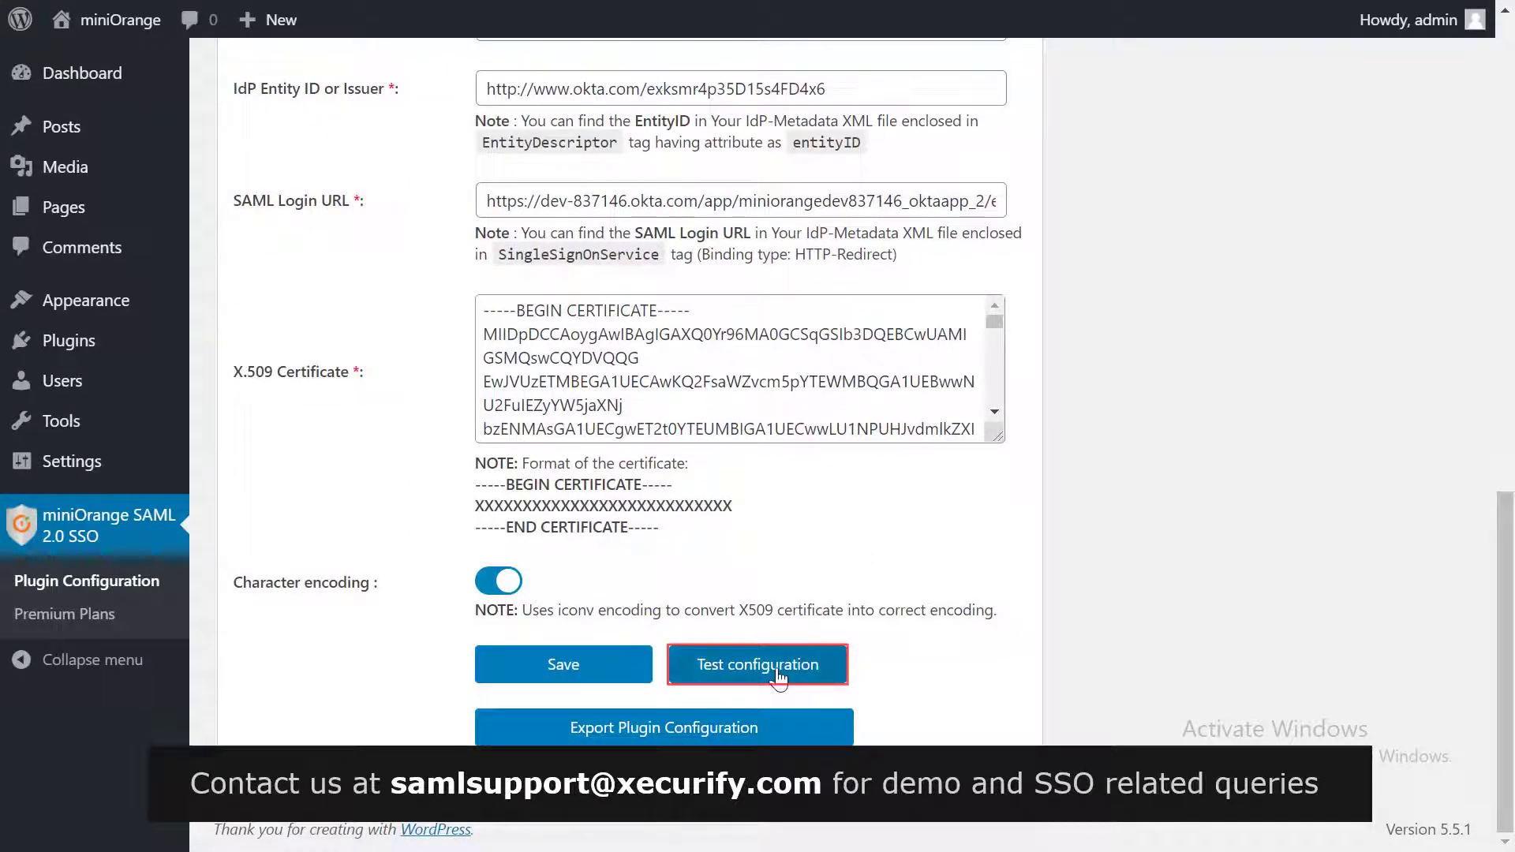
left_click(778, 677)
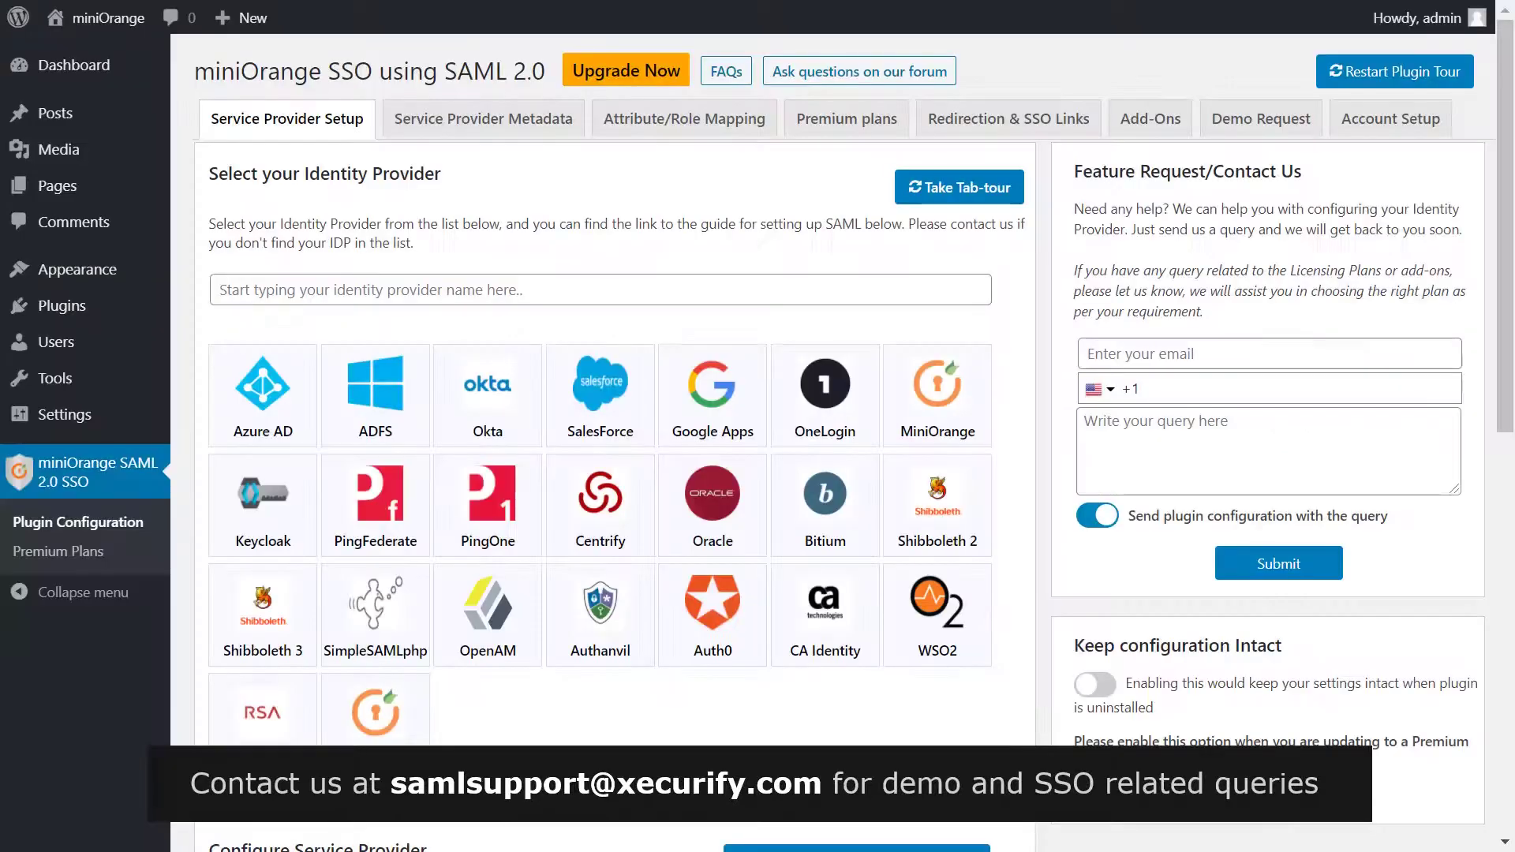
Step: Add the Login with Okta widget to Footer #1 titled 'Login with Okta' and save it
mouse_move(119, 272)
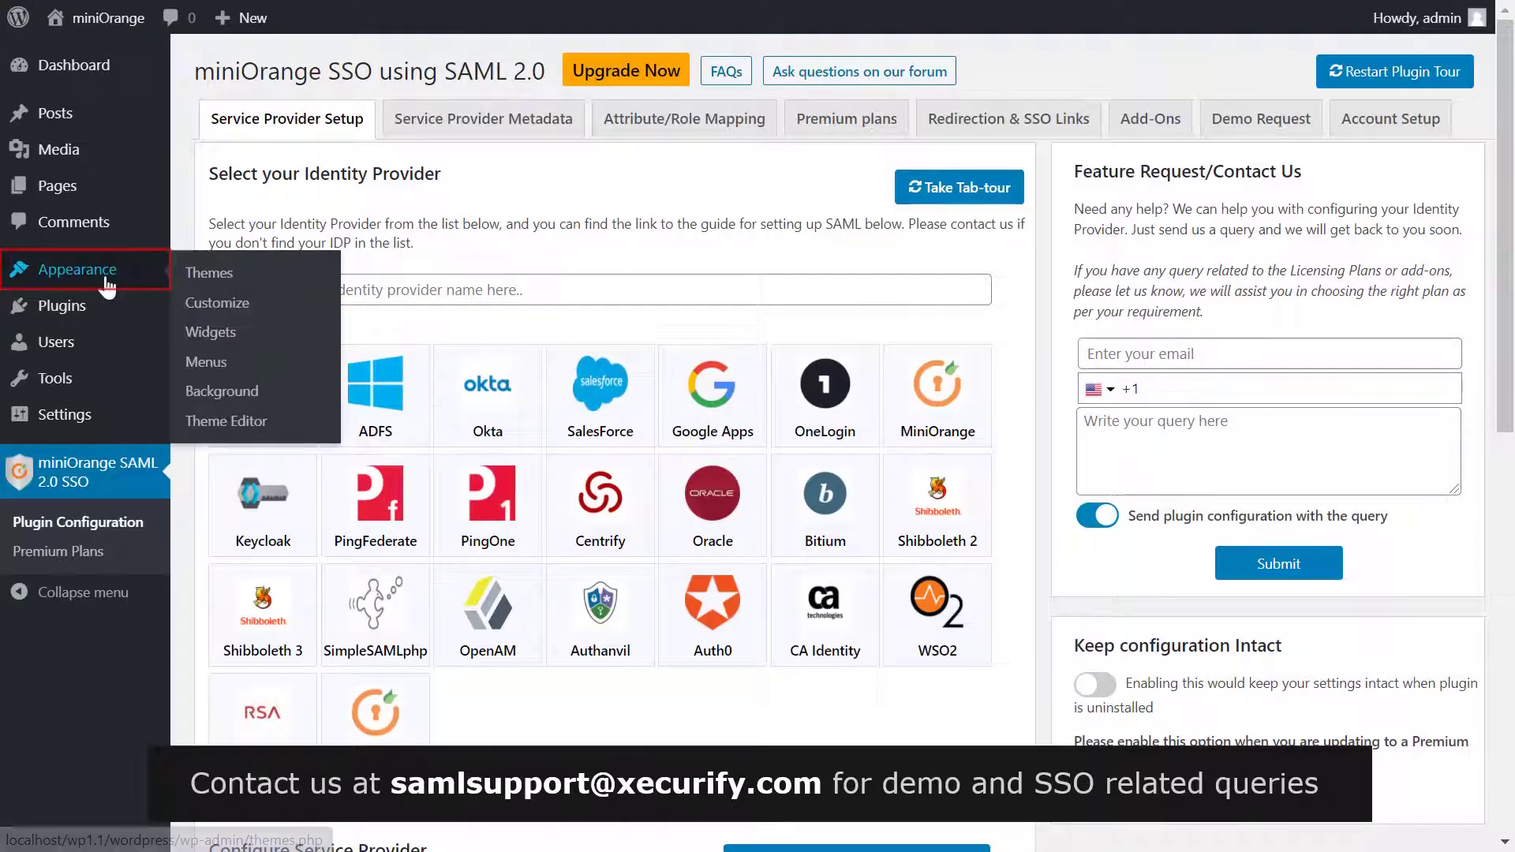
left_click(197, 332)
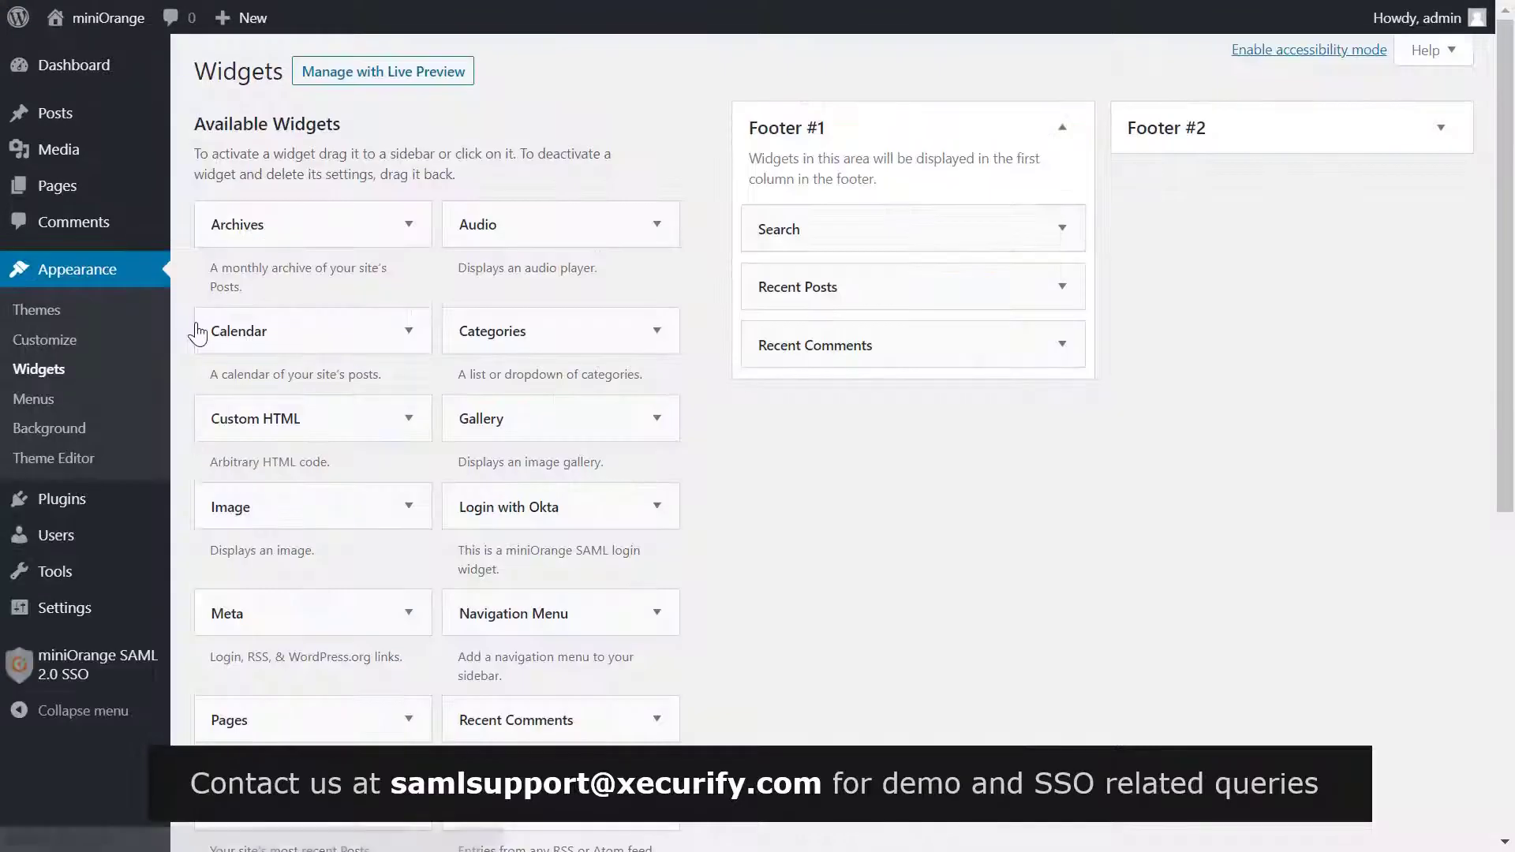
left_click(531, 503)
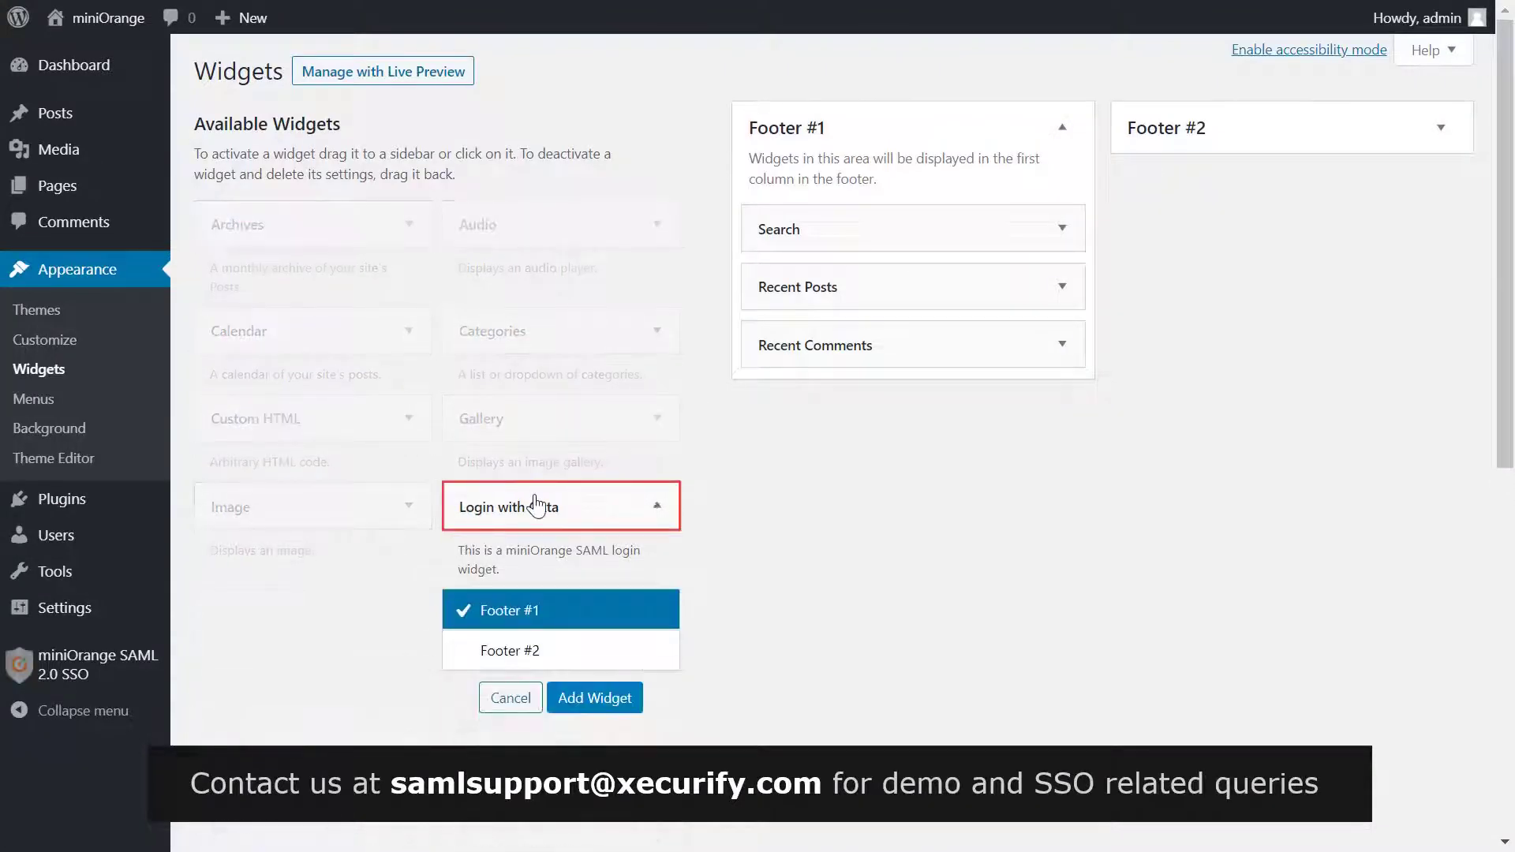
left_click(592, 699)
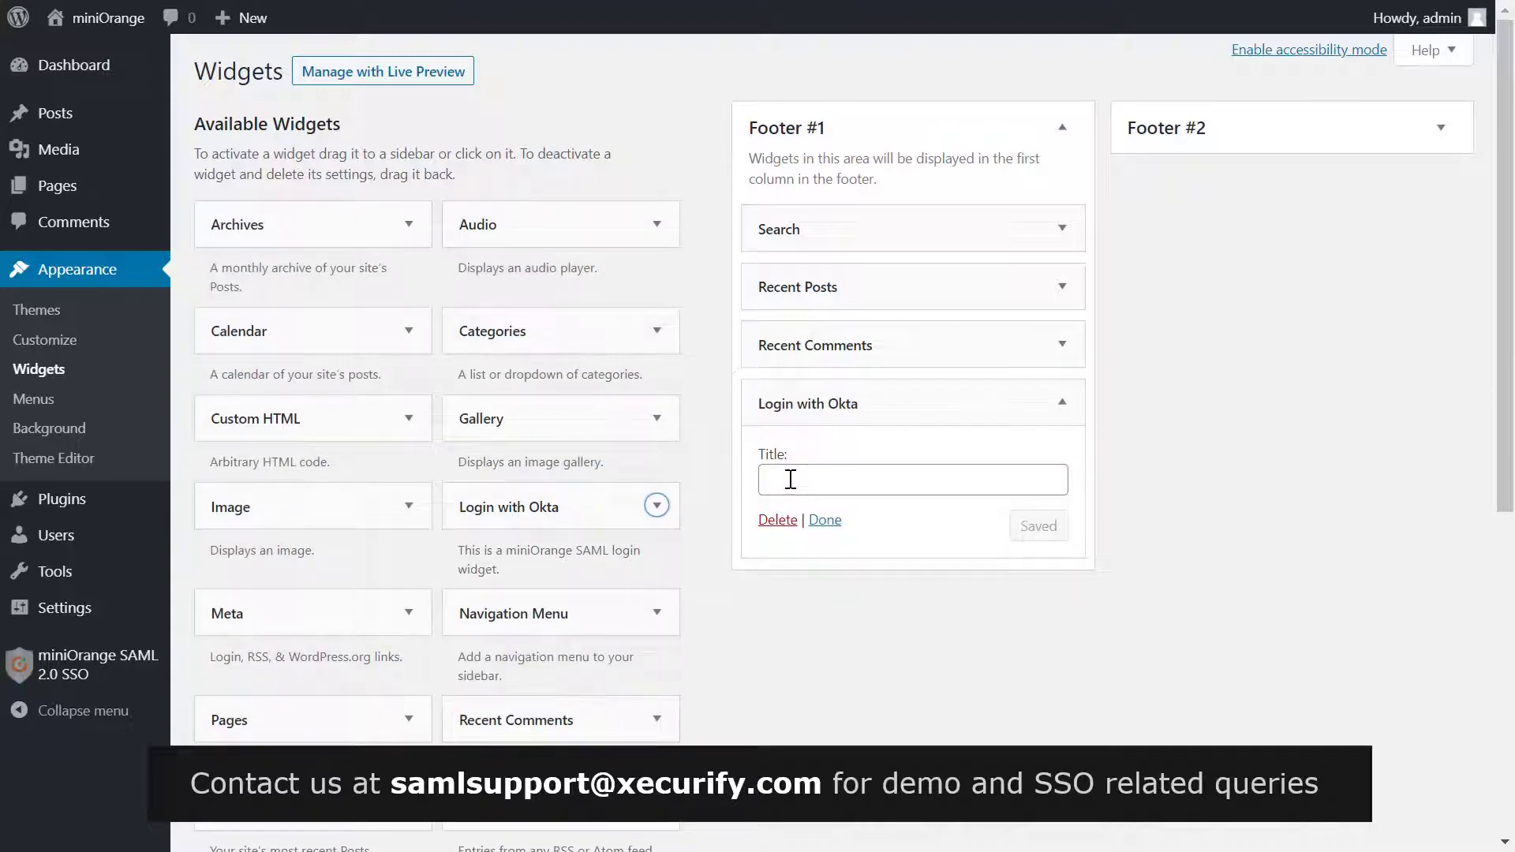
left_click(790, 479)
type("Login ")
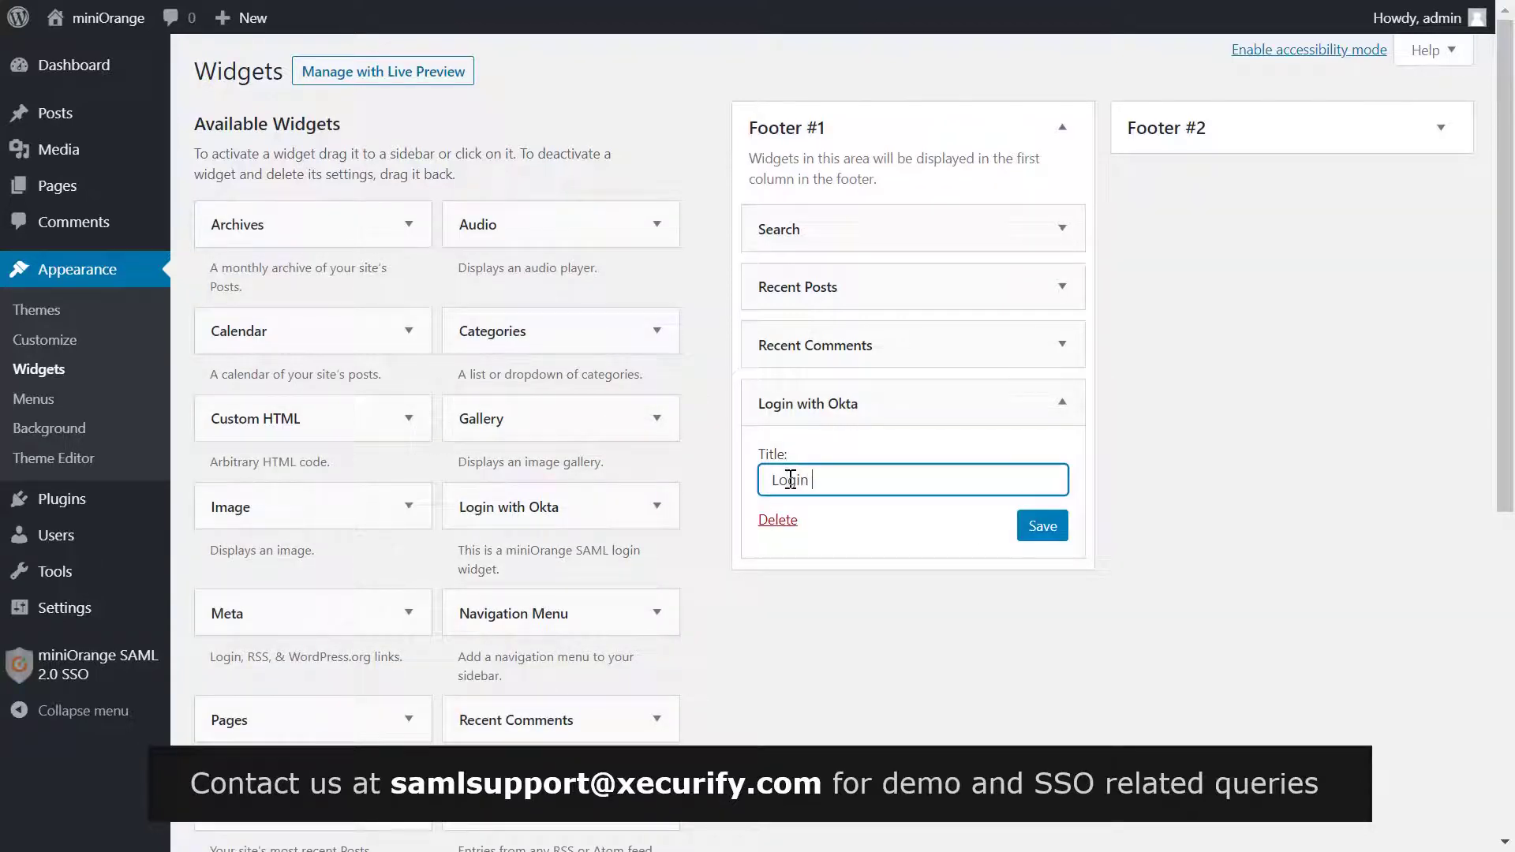
type("with Okta")
left_click(1043, 527)
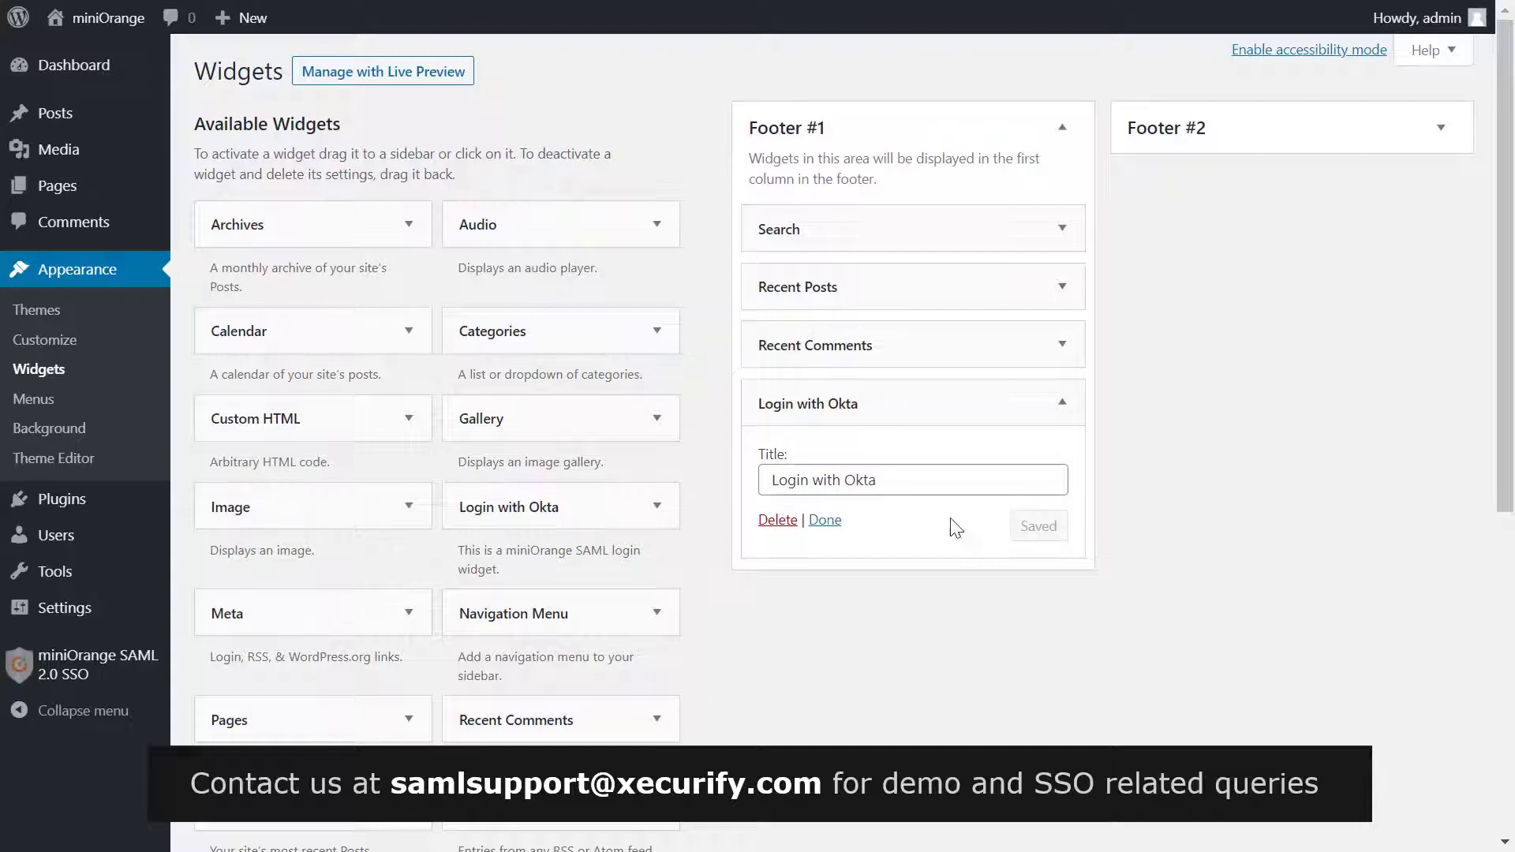
left_click(825, 521)
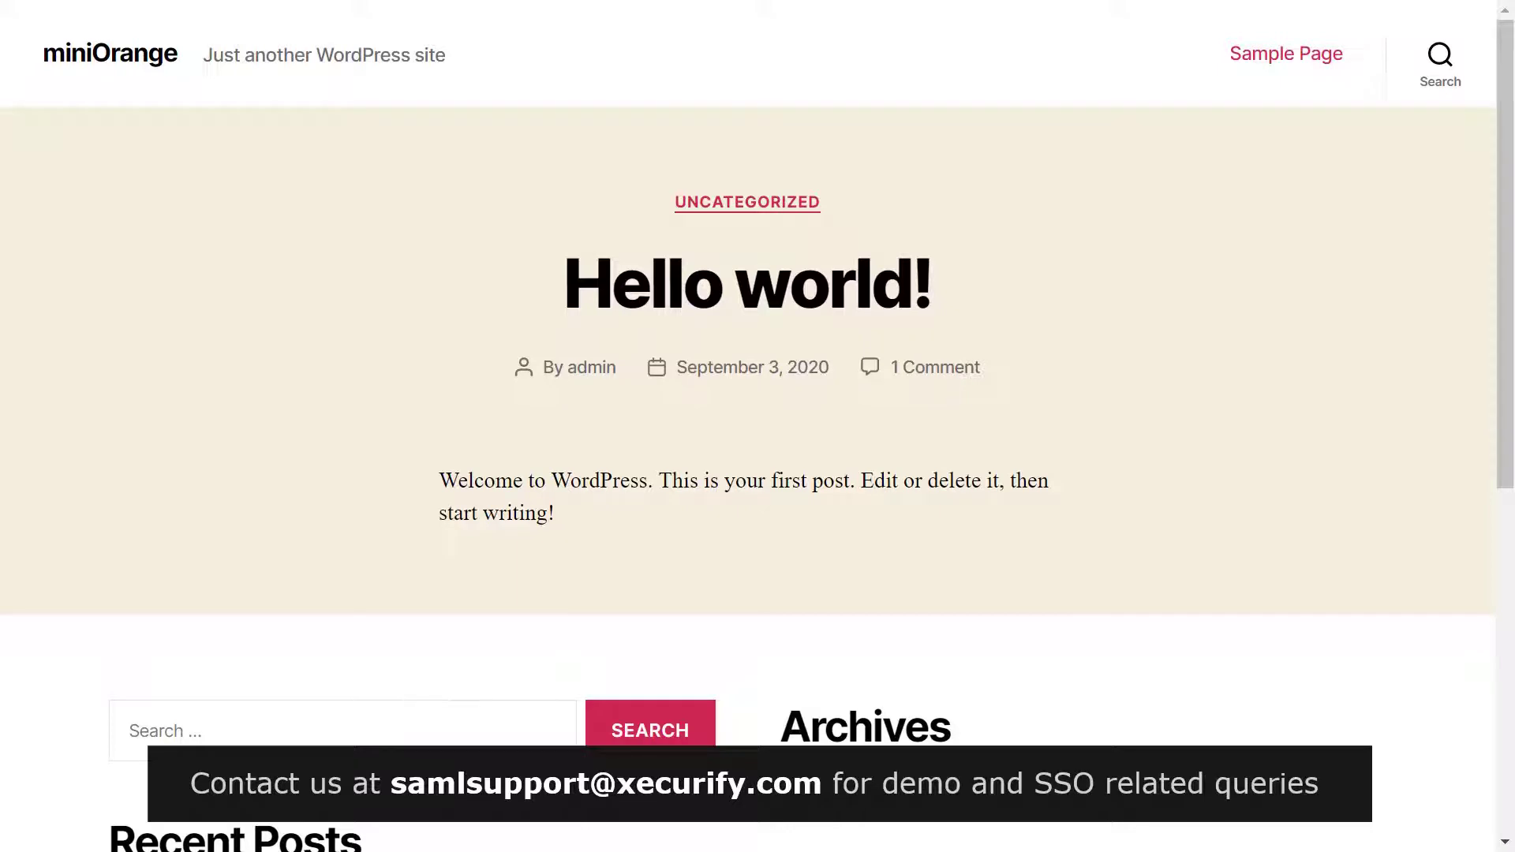
Step: Scroll the home page down to the footer showing the Login with Okta widget
scroll(852, 186, "down", 8)
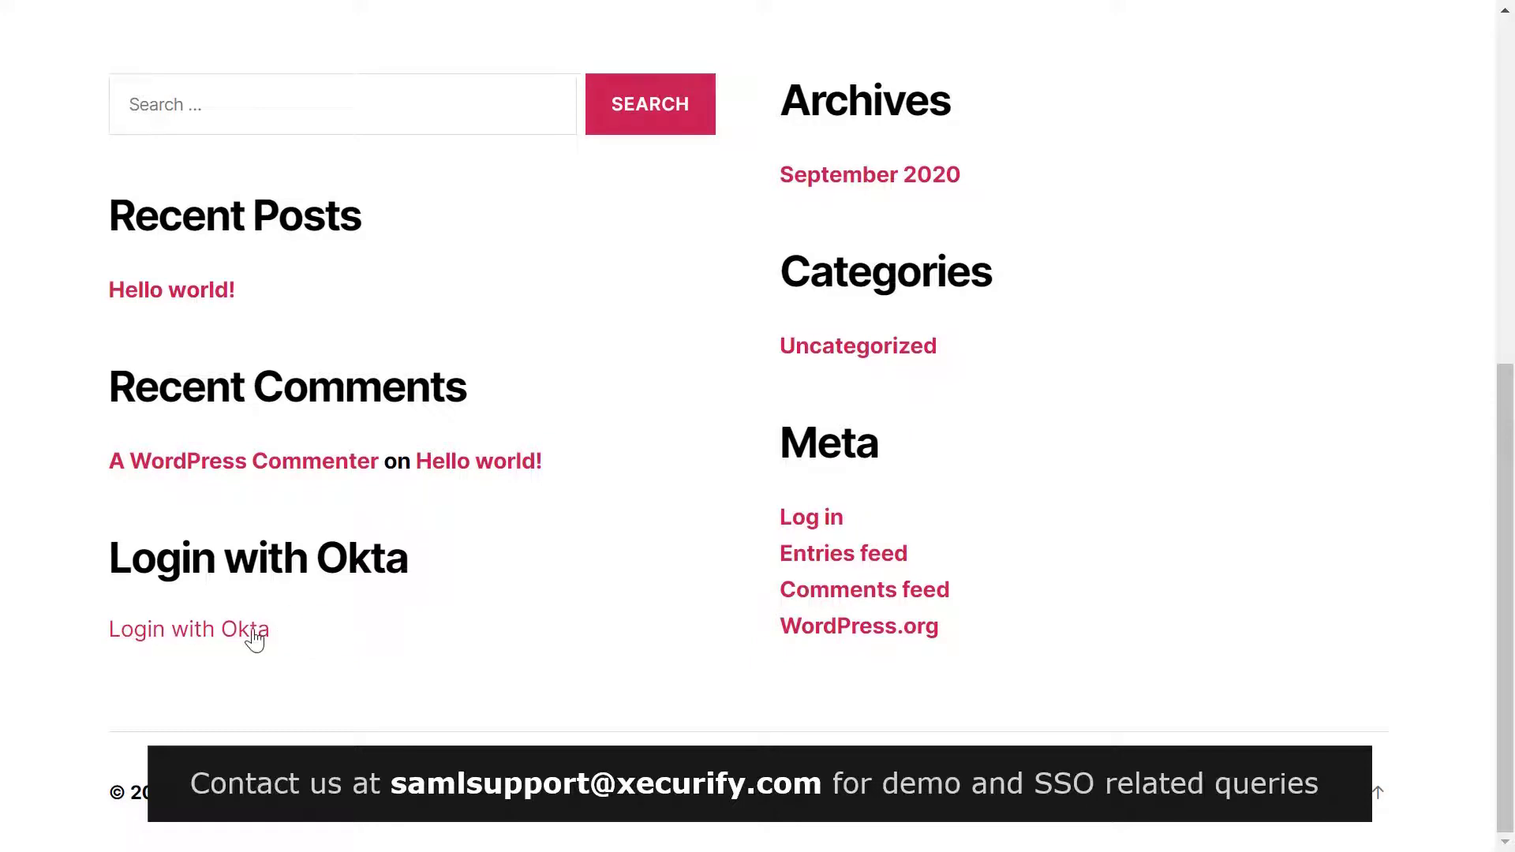
Step: Follow the Login with Okta link and sign in with the assigned user's email and password
left_click(228, 636)
type("o")
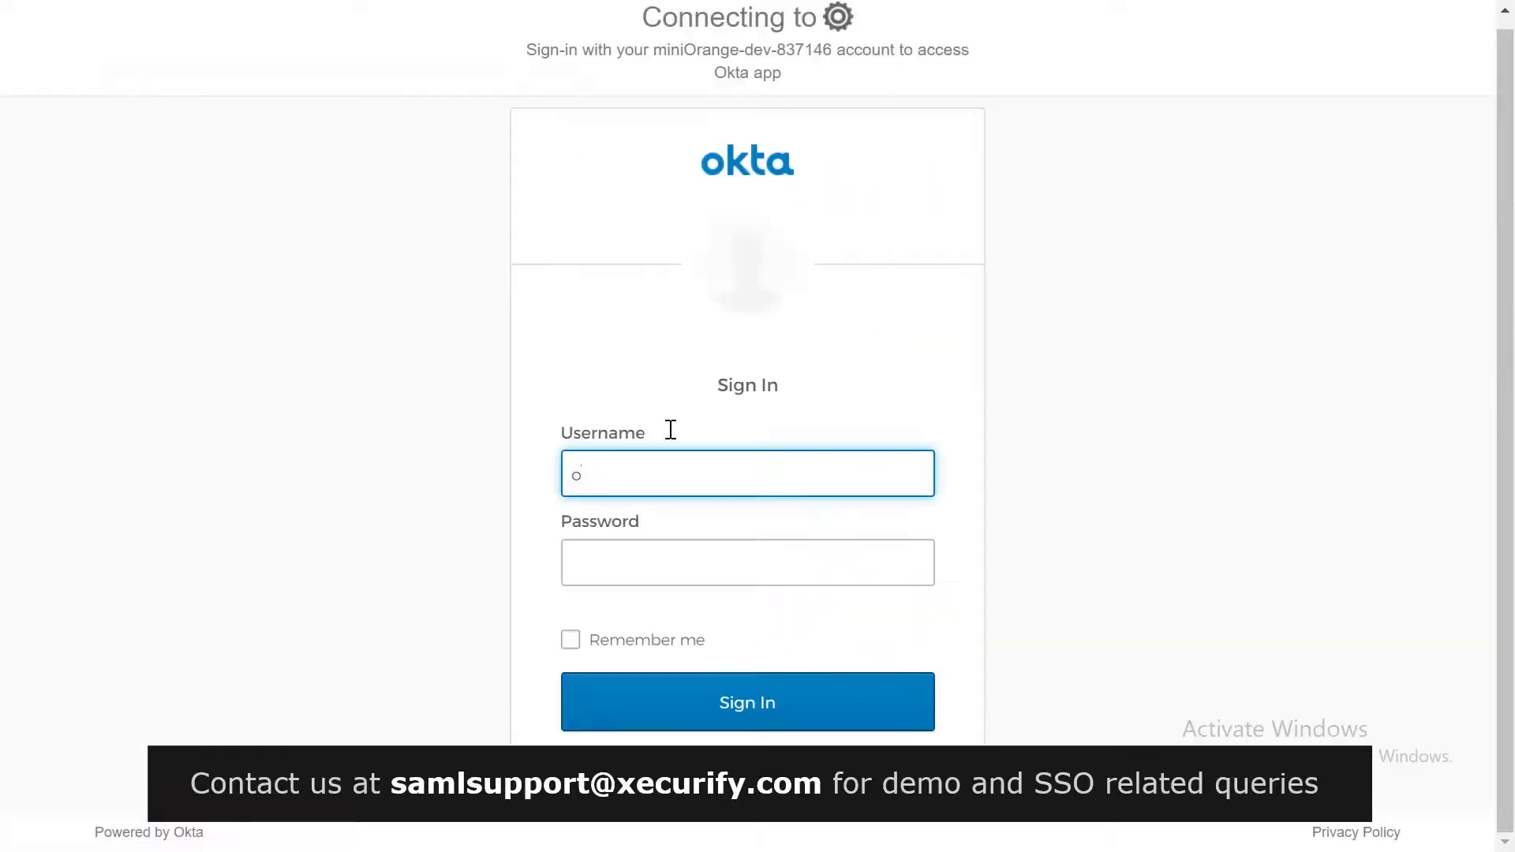
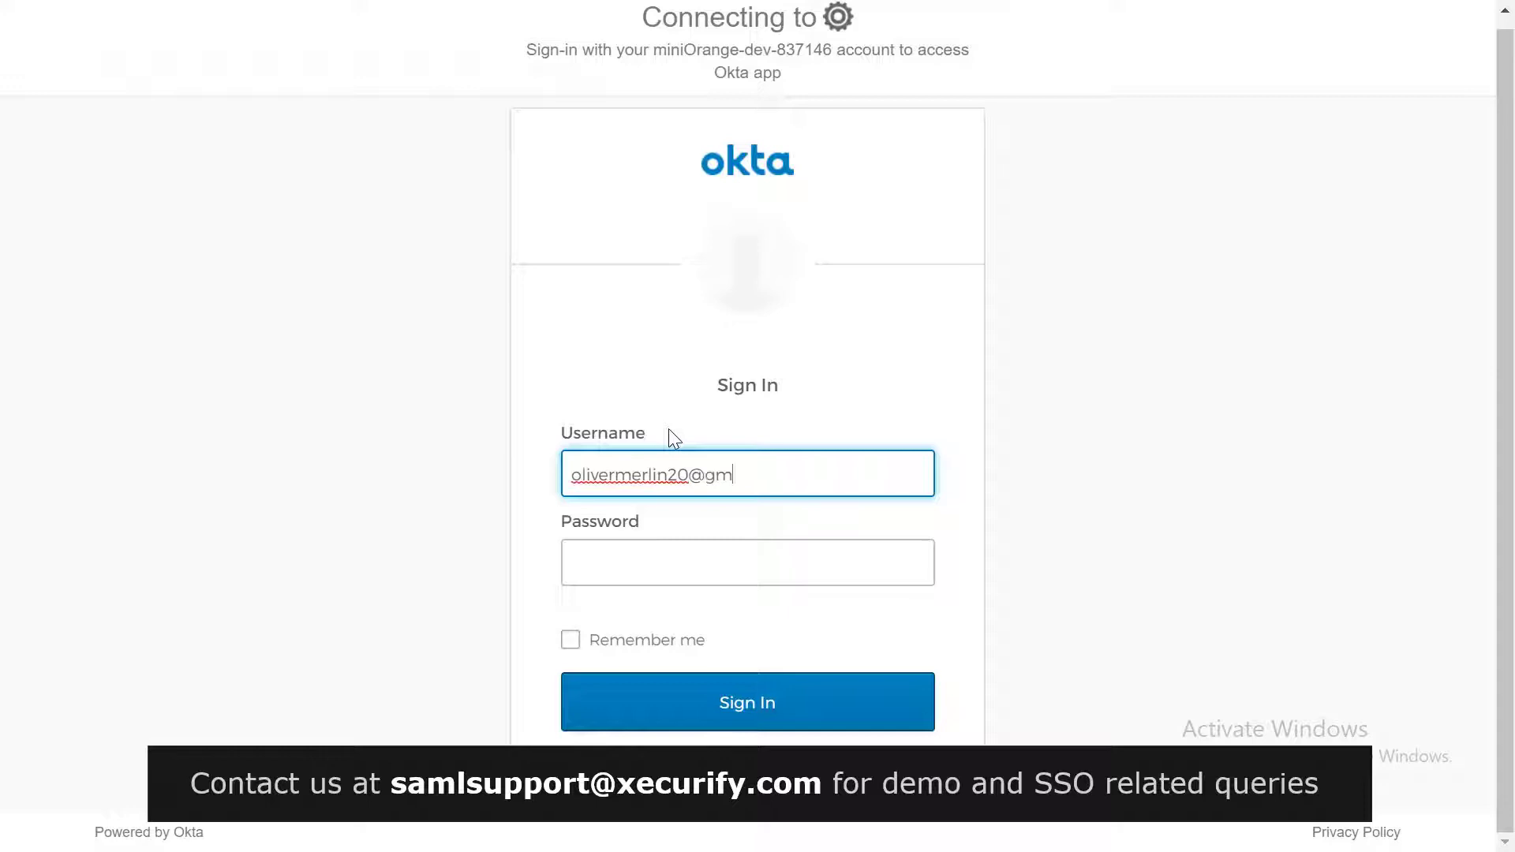
left_click(640, 569)
type("*************")
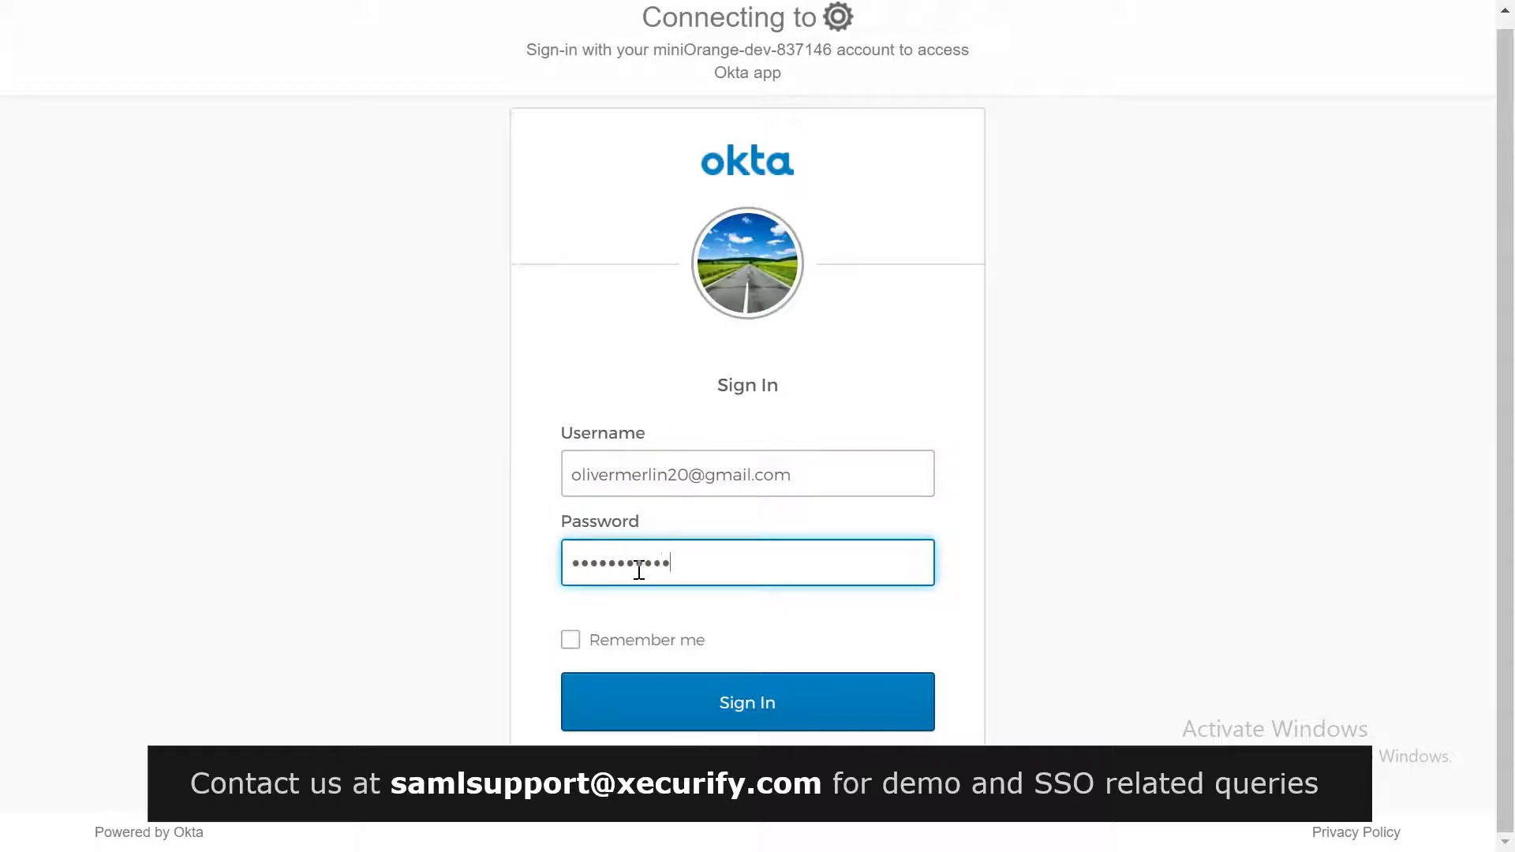
left_click(676, 691)
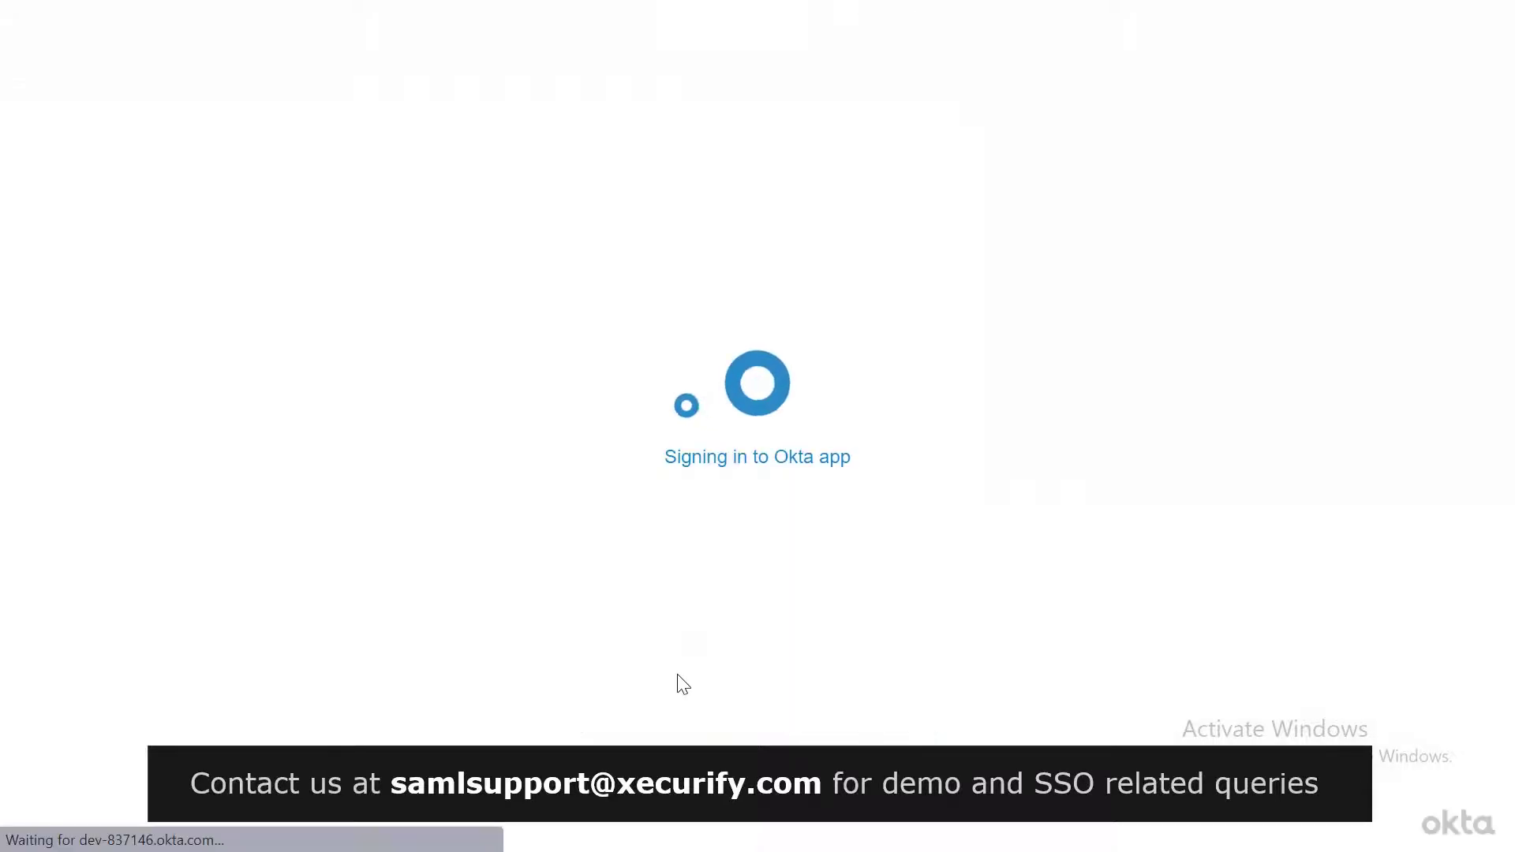